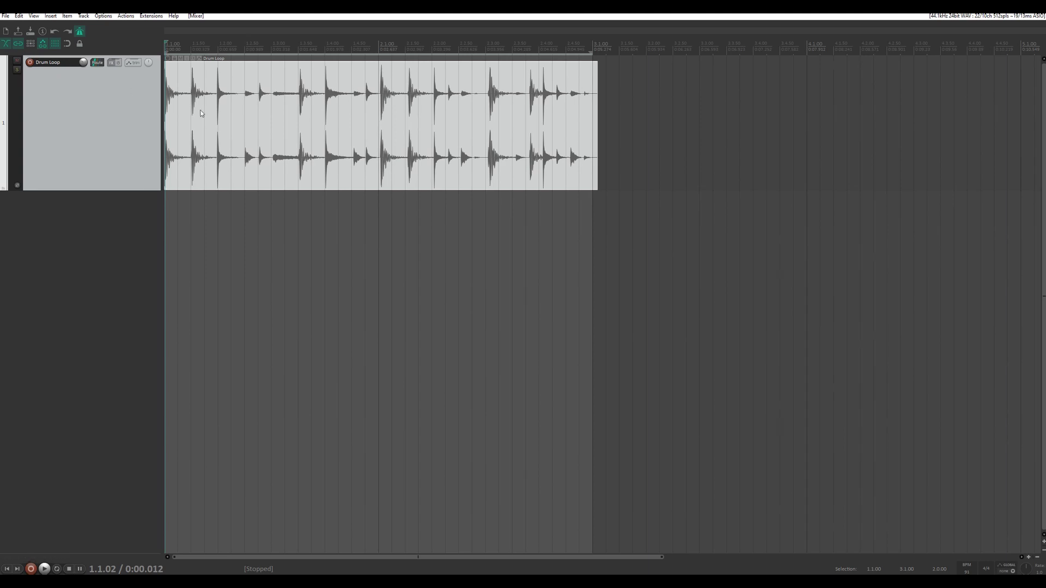
pyautogui.scroll(3, 201, 113)
pyautogui.scroll(-2, 200, 112)
pyautogui.scroll(-1, 186, 114)
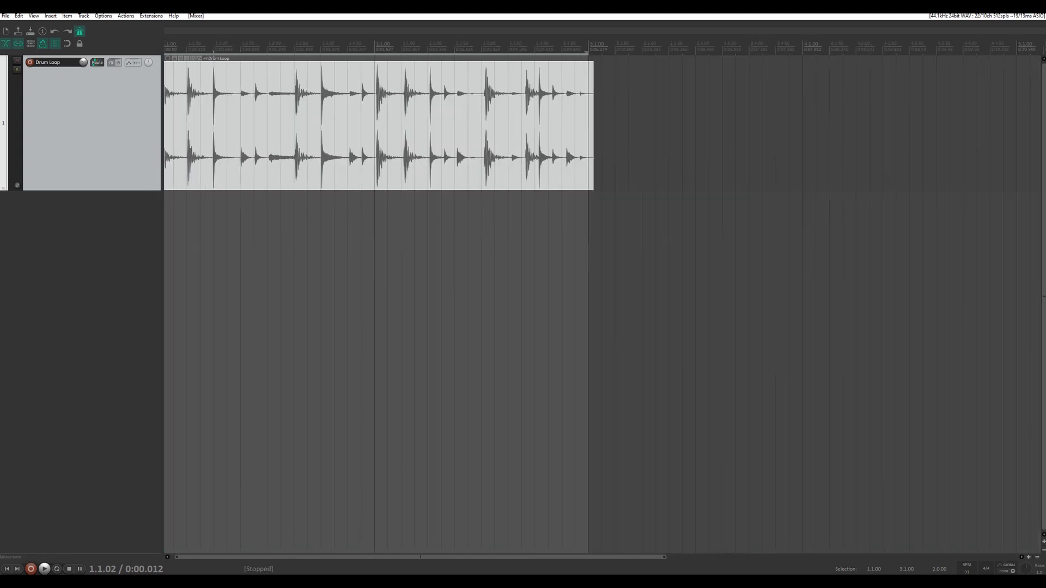
pyautogui.scroll(1, 267, 34)
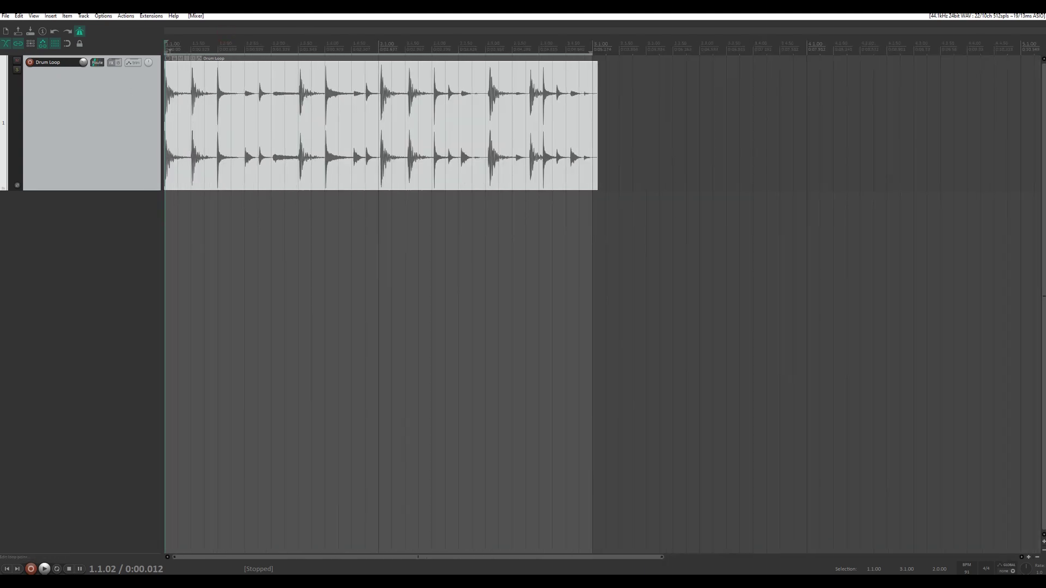
# Step: Filter the action list for "mouse grid" and assign W as the shortcut for "SWS/BR: Move closest grid line to mouse cursor"
pyautogui.click(127, 17)
pyautogui.click(135, 23)
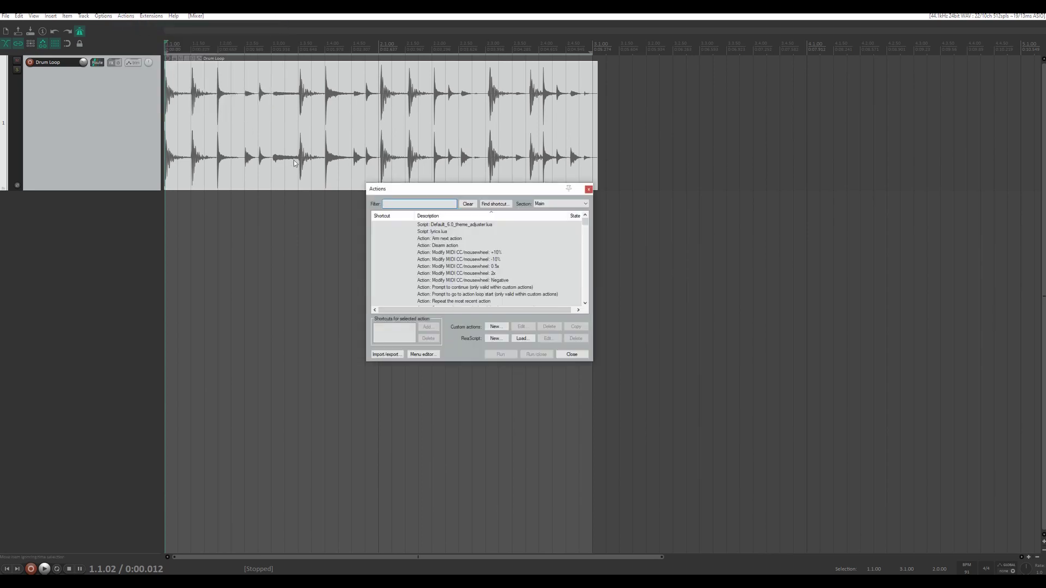
pyautogui.write('mouse grid')
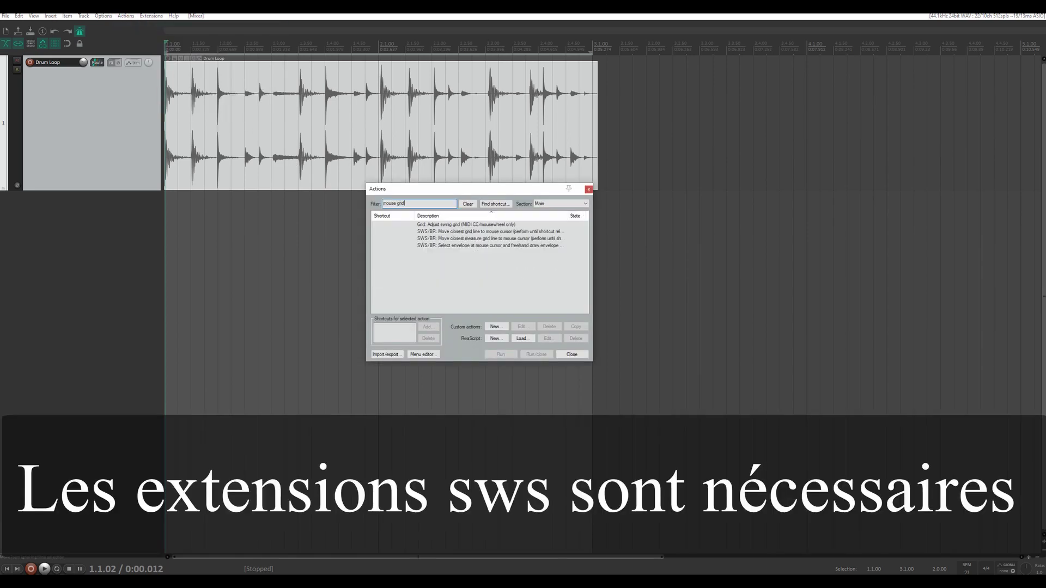
pyautogui.click(463, 231)
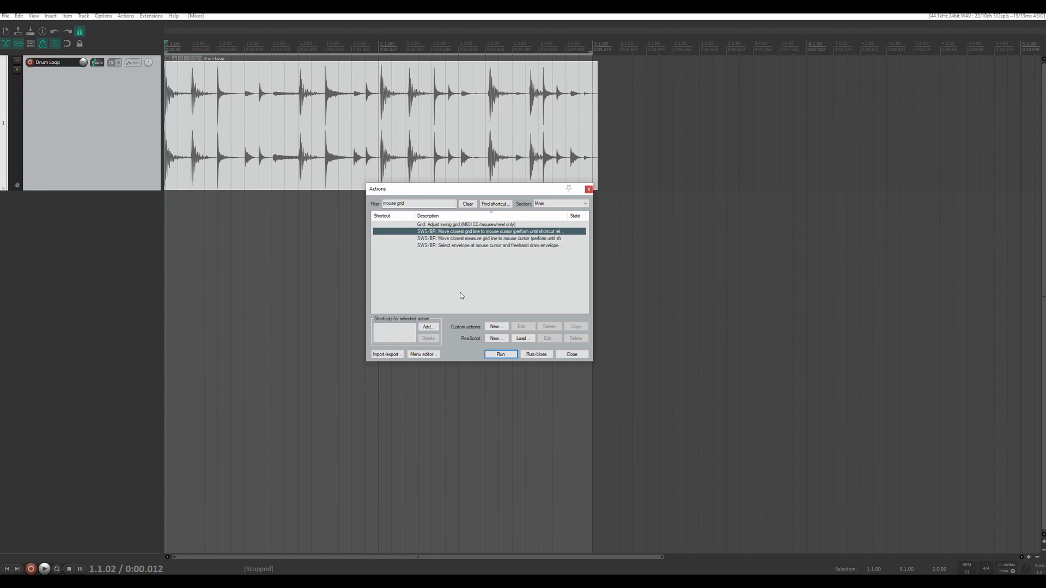
pyautogui.click(428, 327)
pyautogui.press('w')
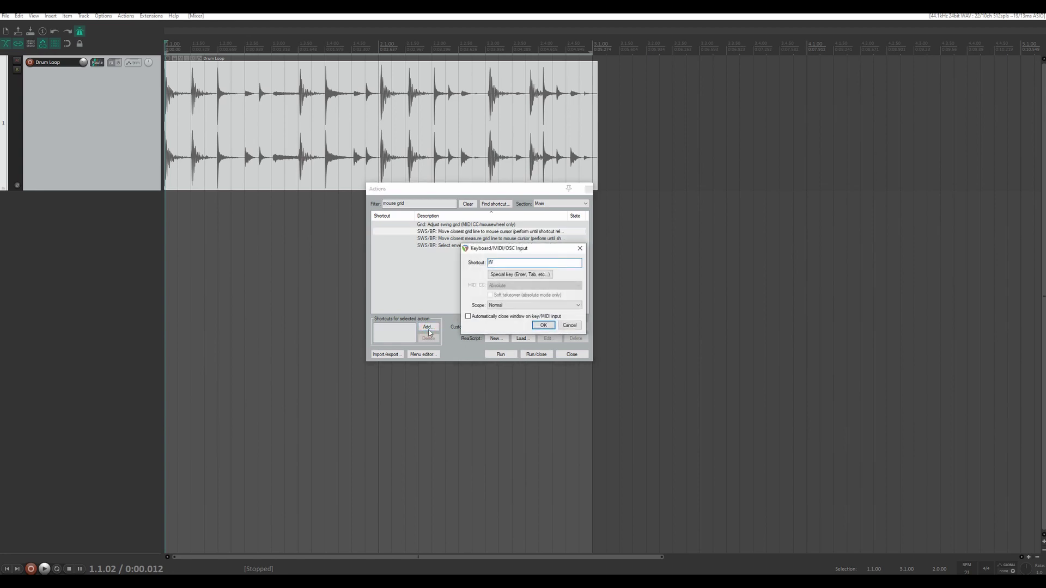
pyautogui.click(541, 324)
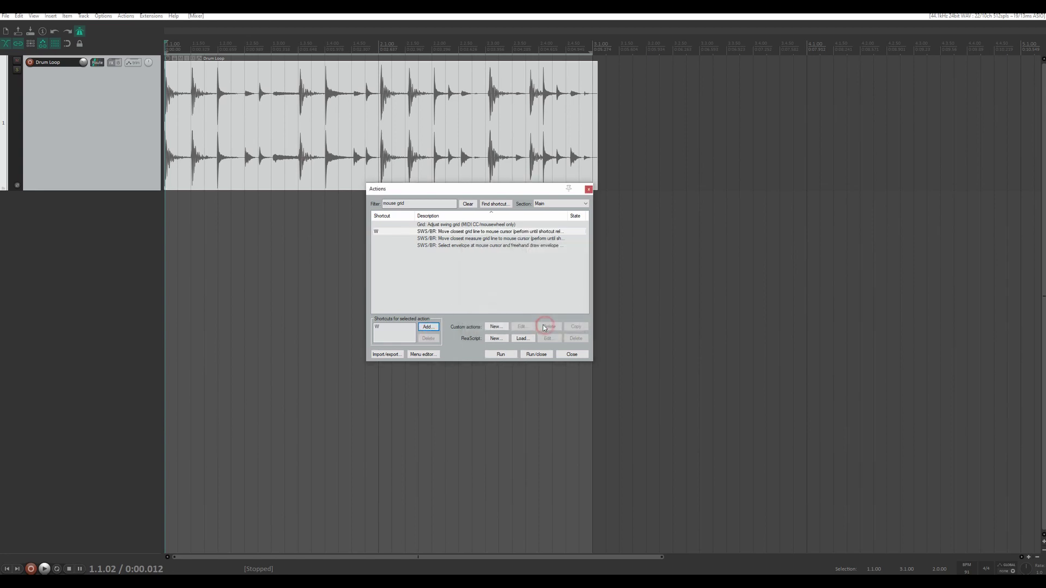
pyautogui.click(589, 191)
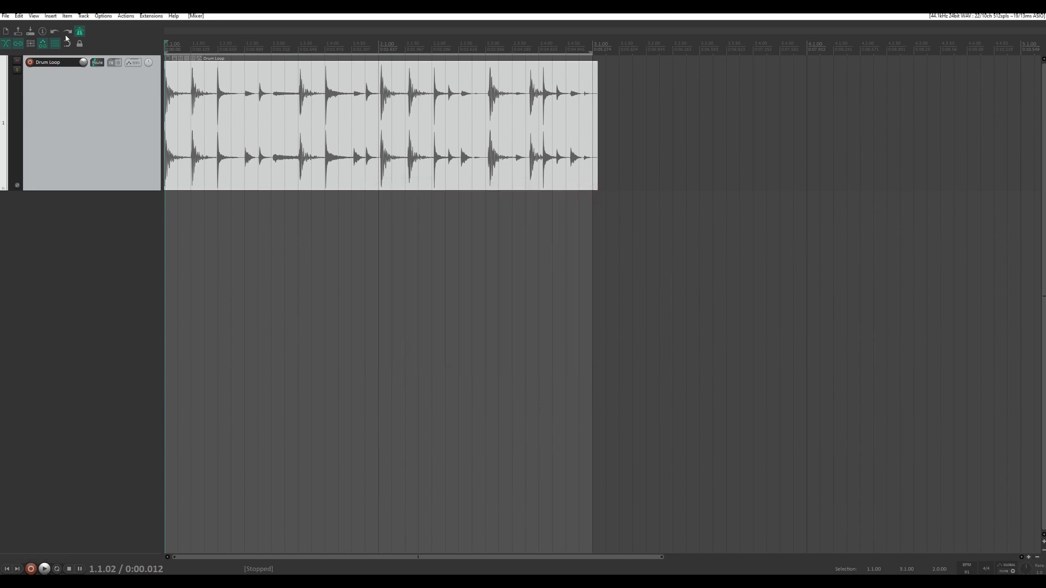
# Step: Review the snap and grid settings, including the grid line spacing
pyautogui.rightClick(57, 45)
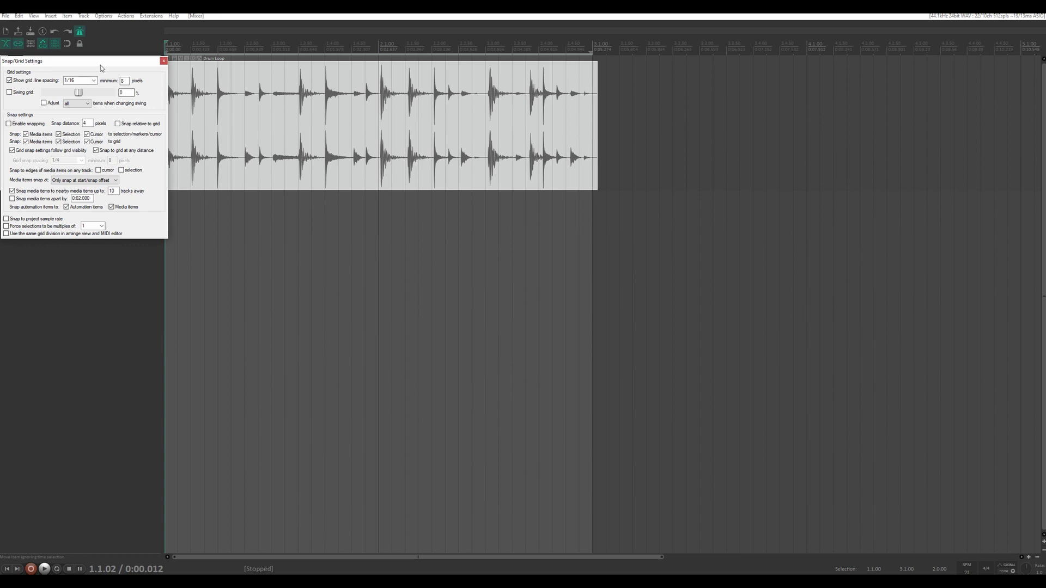
pyautogui.moveTo(104, 61); pyautogui.dragTo(235, 164)
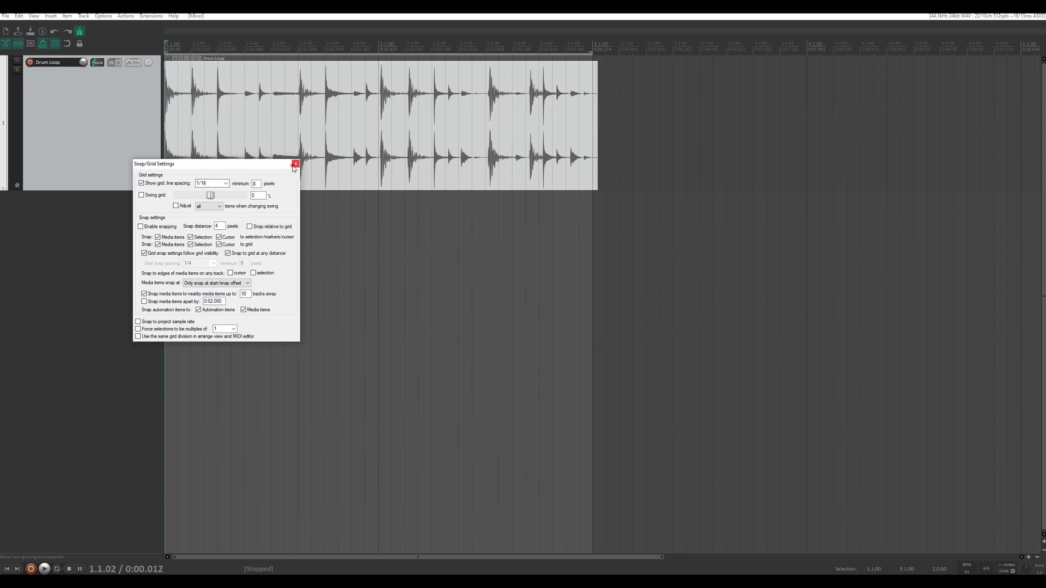
pyautogui.click(295, 164)
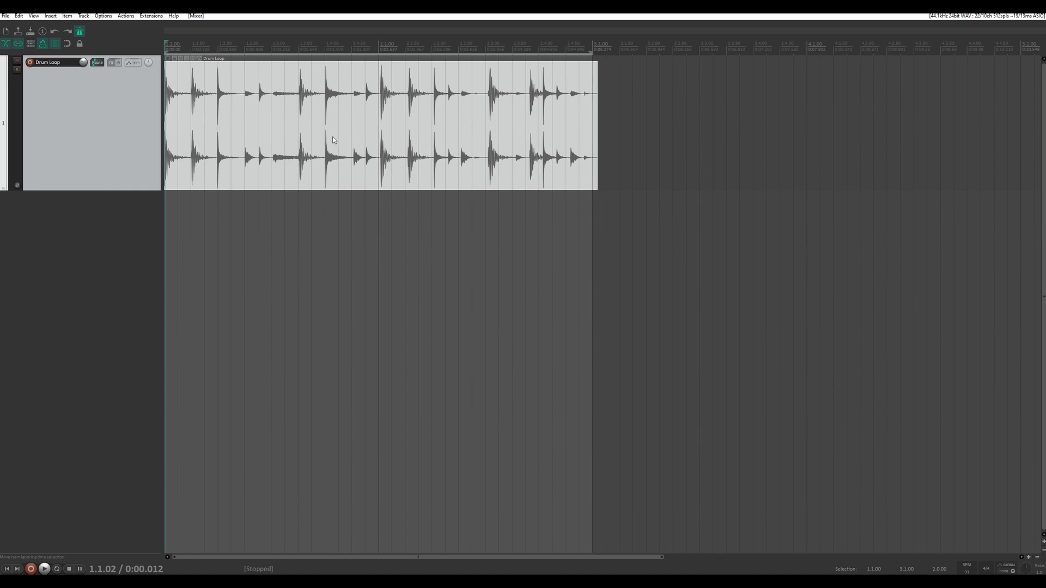
# Step: Play back the selected drum loop and stop playback
pyautogui.press('space')
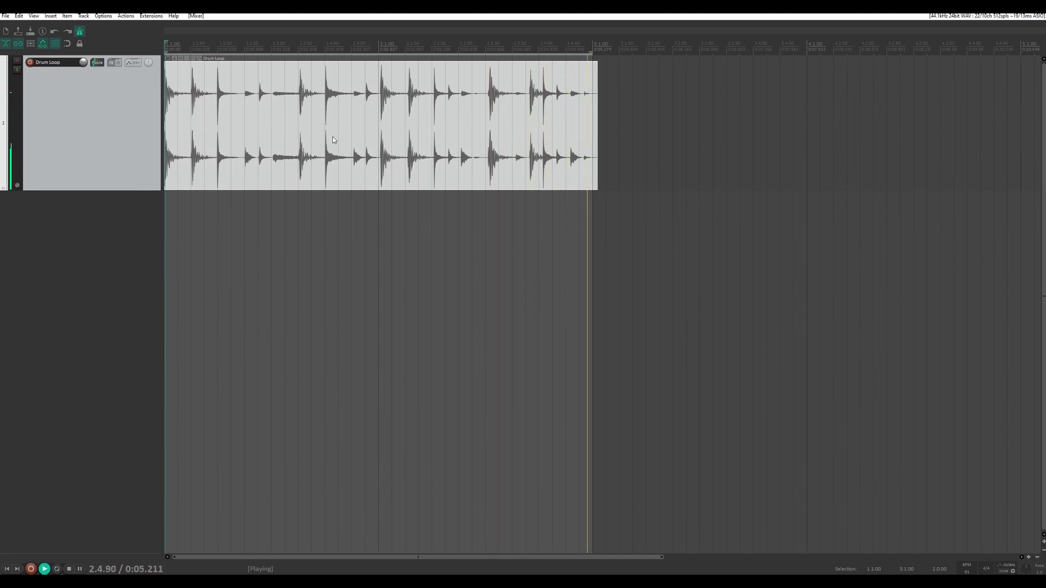
pyautogui.press('space')
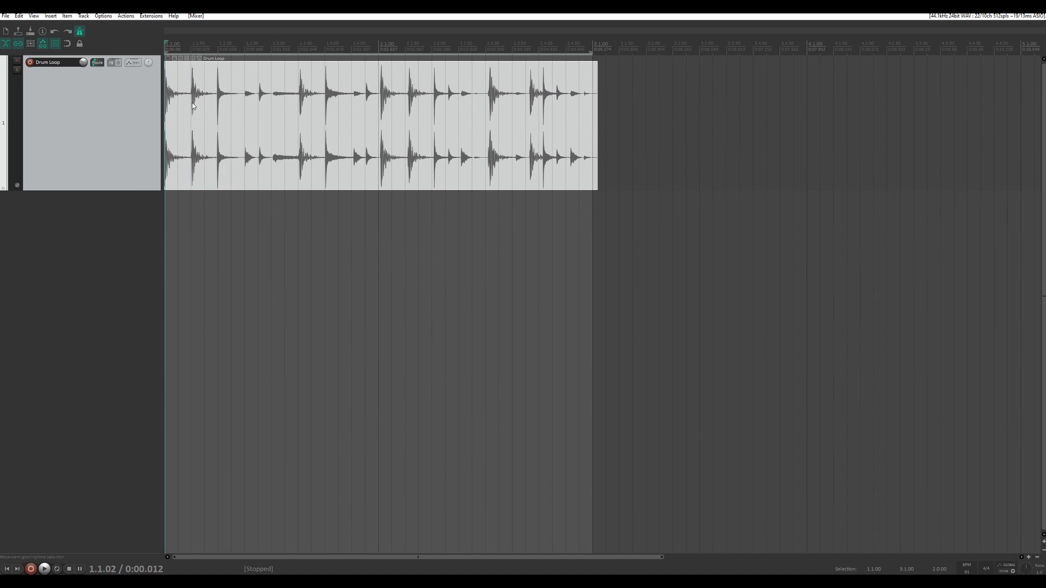
# Step: Move the closest grid lines onto the second through sixth drum hits in bar 1
pyautogui.scroll(2, 177, 108)
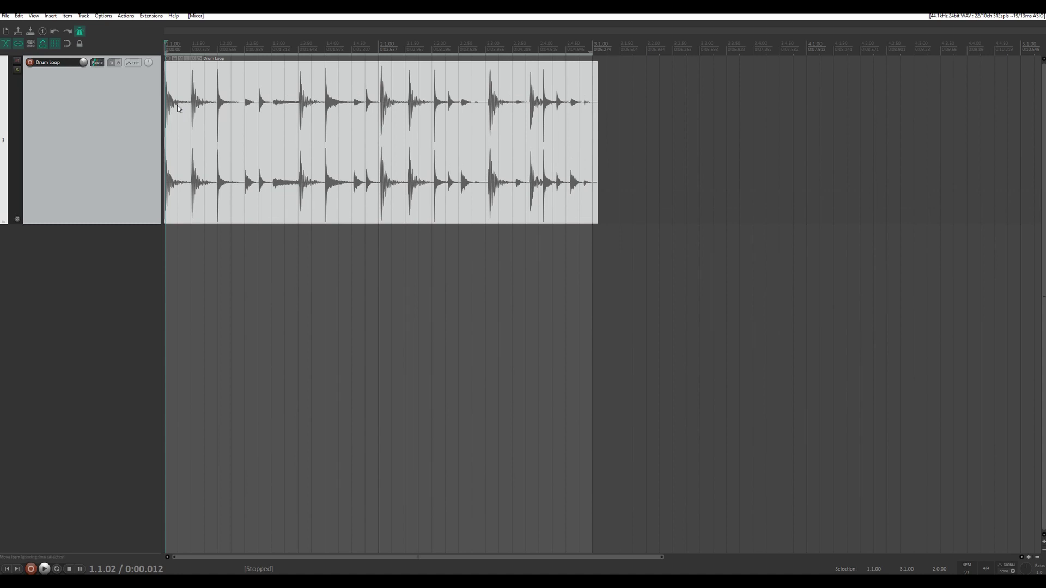
pyautogui.scroll(8, 201, 110)
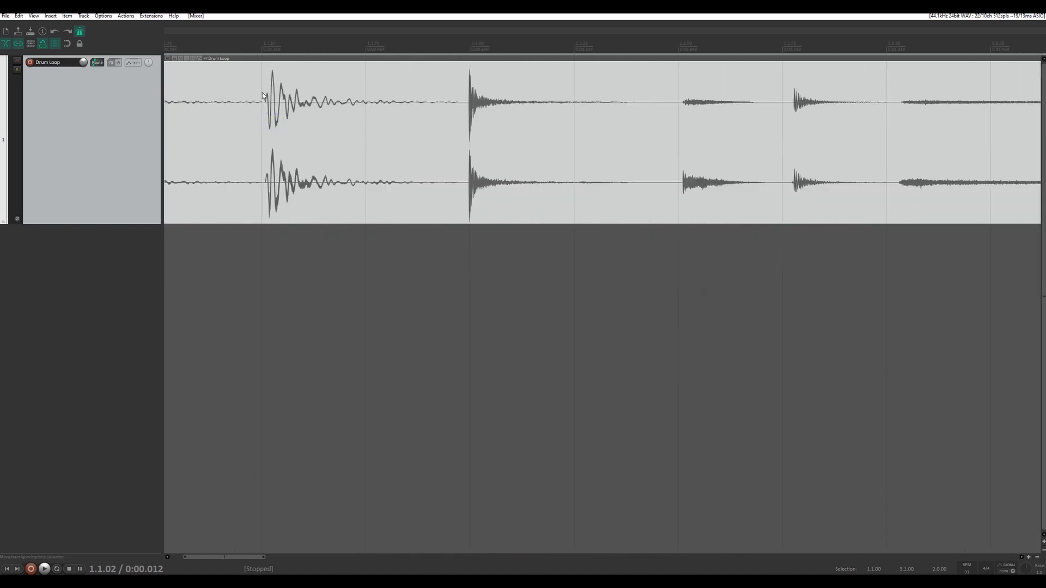
pyautogui.moveTo(262, 93); pyautogui.dragTo(264, 92)
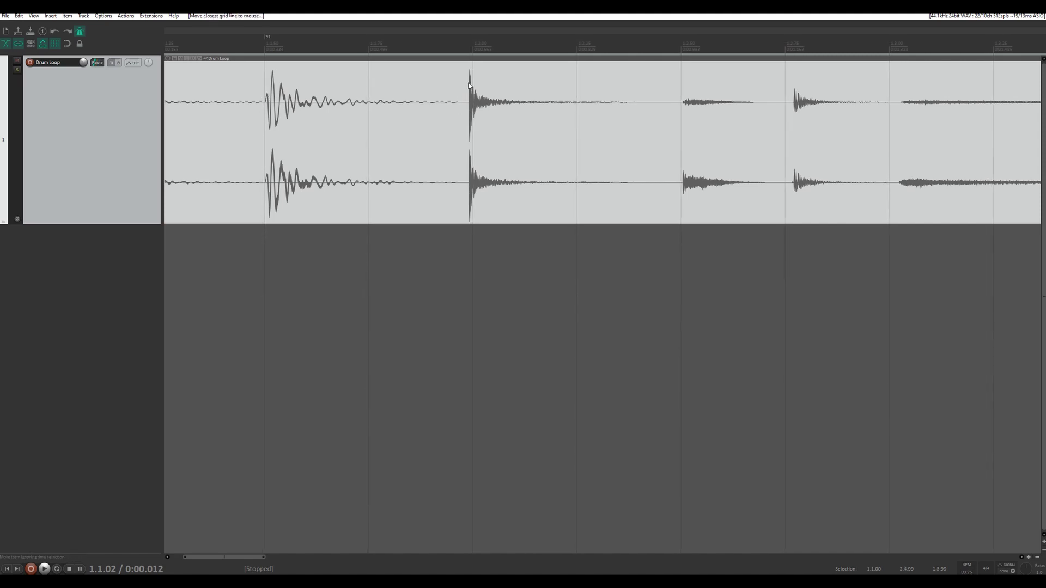
pyautogui.moveTo(469, 83); pyautogui.dragTo(469, 82)
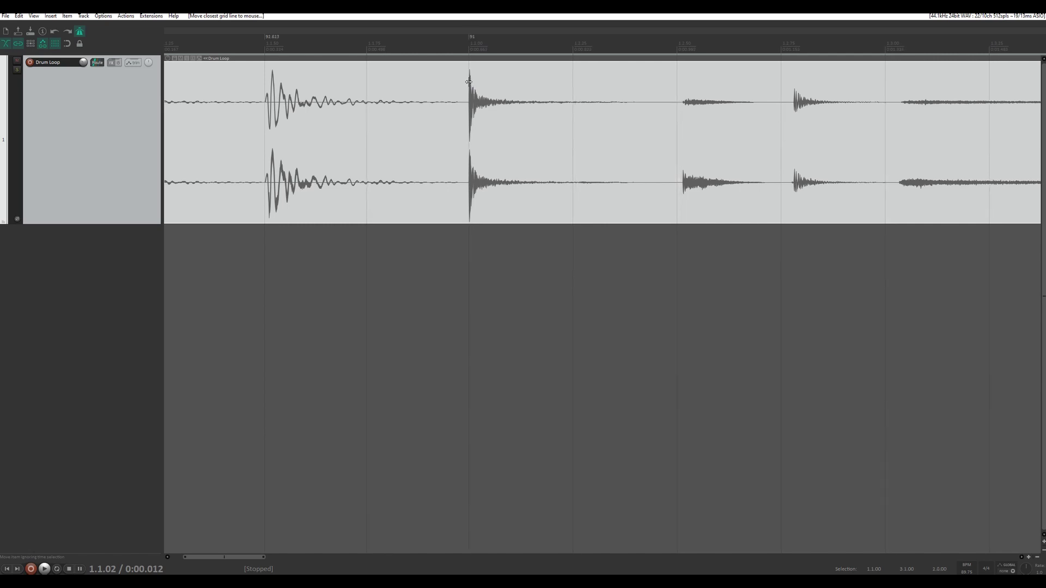
pyautogui.moveTo(689, 87); pyautogui.dragTo(681, 85)
pyautogui.moveTo(782, 88); pyautogui.dragTo(793, 88)
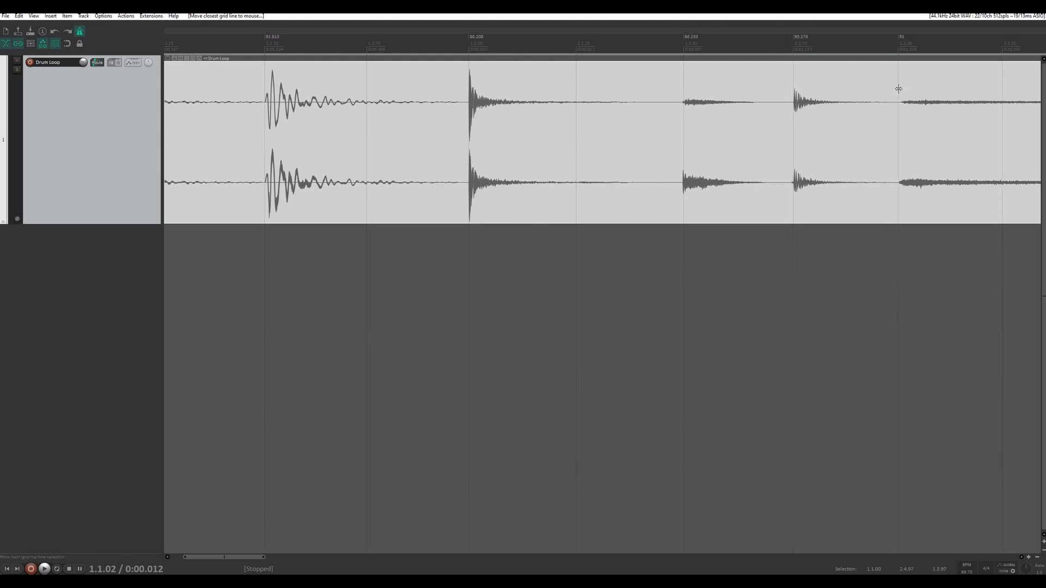
pyautogui.moveTo(898, 89); pyautogui.dragTo(899, 89)
# Step: Align the nearest grid lines with the last four drum hits of bar 1
pyautogui.hscroll(10, 708, 136)
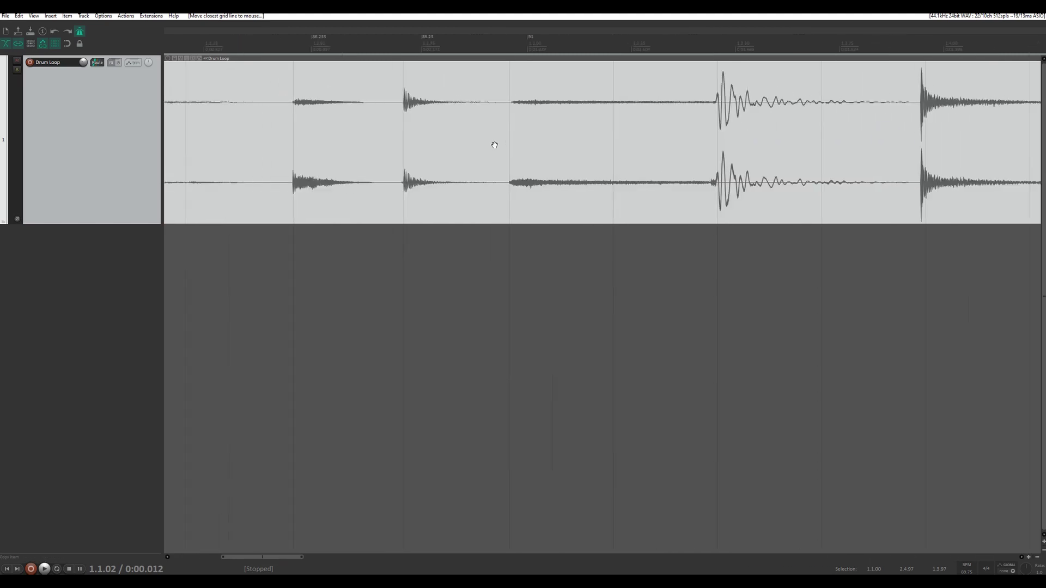
pyautogui.moveTo(475, 87); pyautogui.dragTo(474, 87)
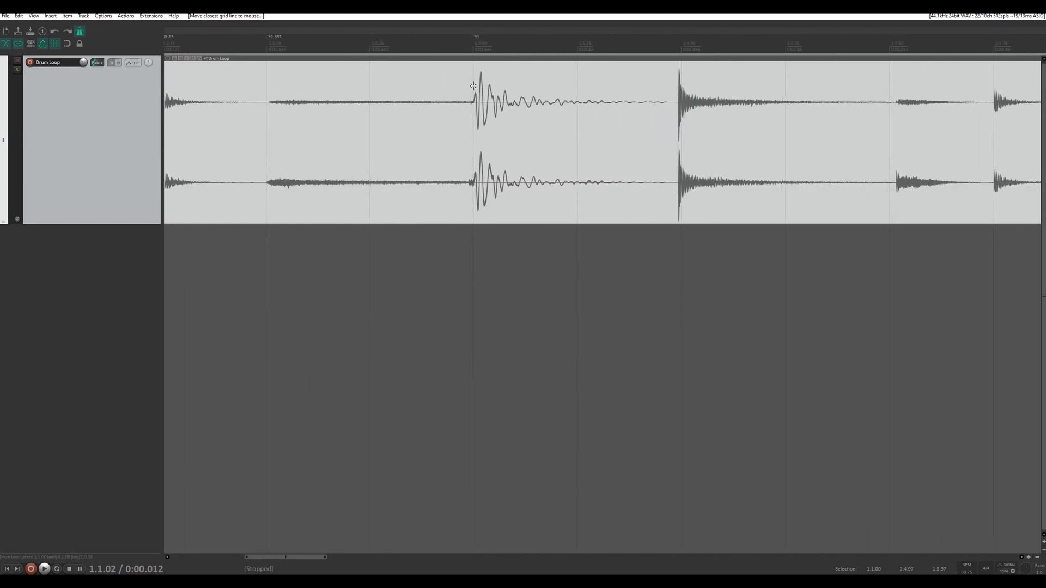
pyautogui.moveTo(681, 86); pyautogui.dragTo(679, 87)
pyautogui.moveTo(887, 91); pyautogui.dragTo(896, 92)
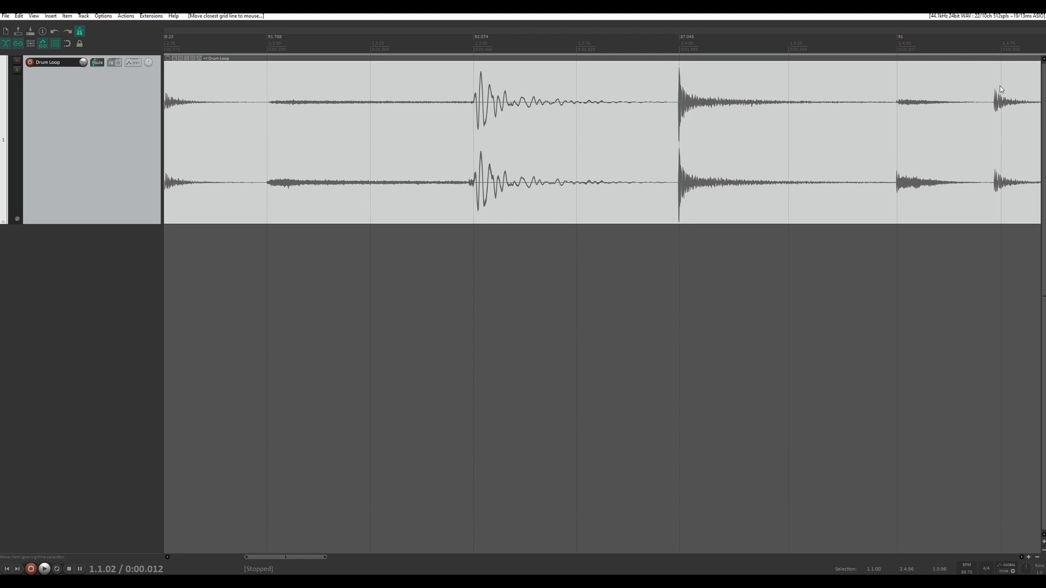
pyautogui.moveTo(999, 86); pyautogui.dragTo(996, 85)
# Step: Align the bar 2 downbeat grid line and the lines for its next four hits with their transients
pyautogui.hscroll(5, 997, 140)
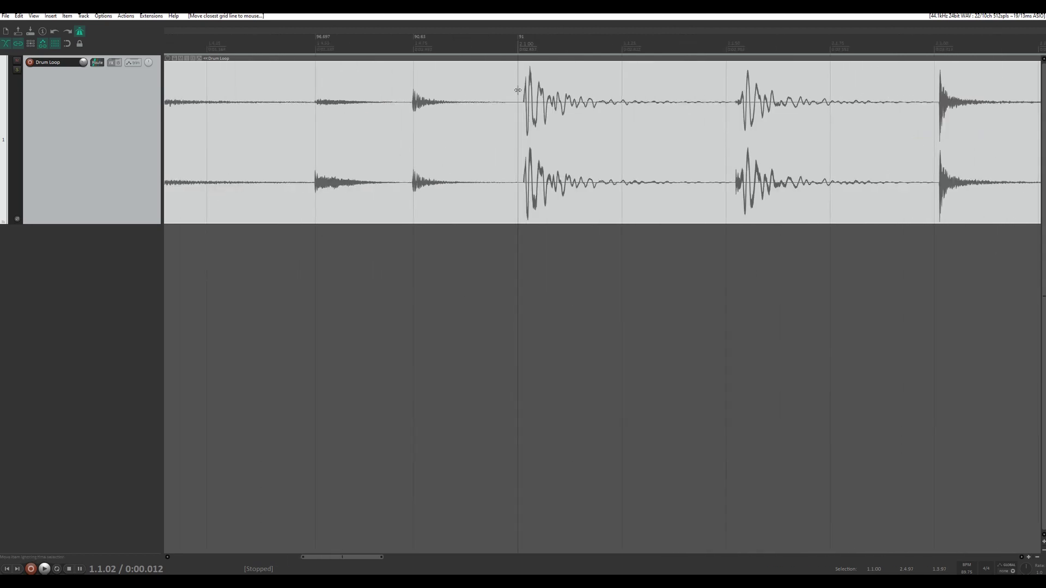
pyautogui.moveTo(518, 89); pyautogui.dragTo(522, 90)
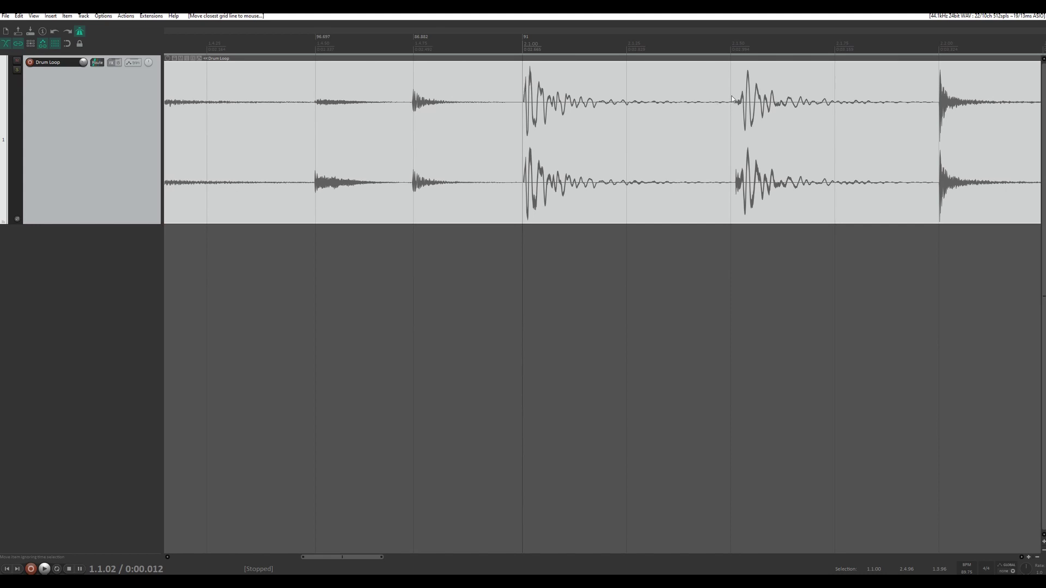
pyautogui.moveTo(733, 92); pyautogui.dragTo(742, 91)
pyautogui.hscroll(5, 899, 160)
pyautogui.moveTo(585, 91); pyautogui.dragTo(573, 92)
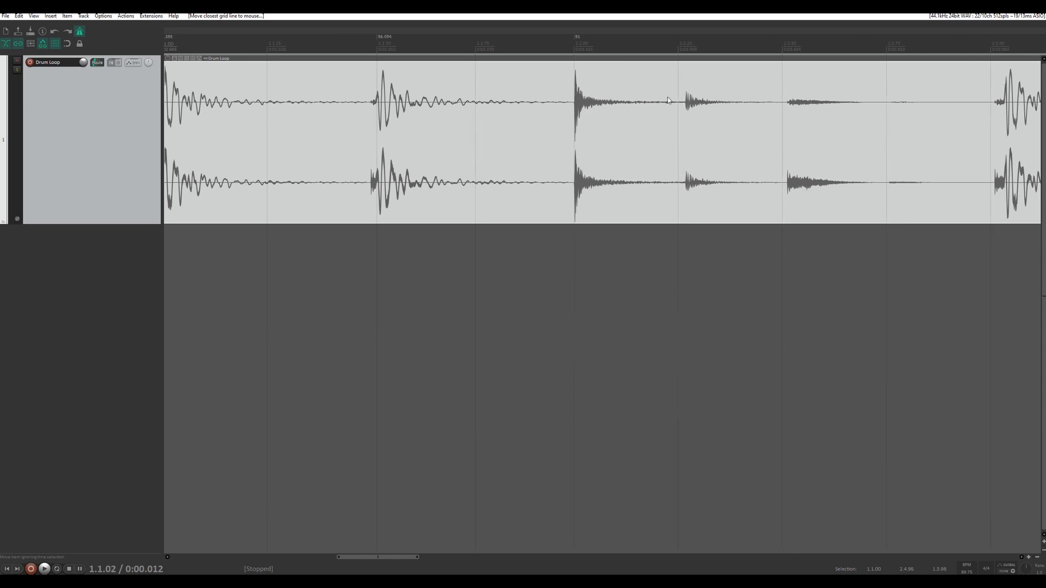
pyautogui.moveTo(683, 92); pyautogui.dragTo(683, 92)
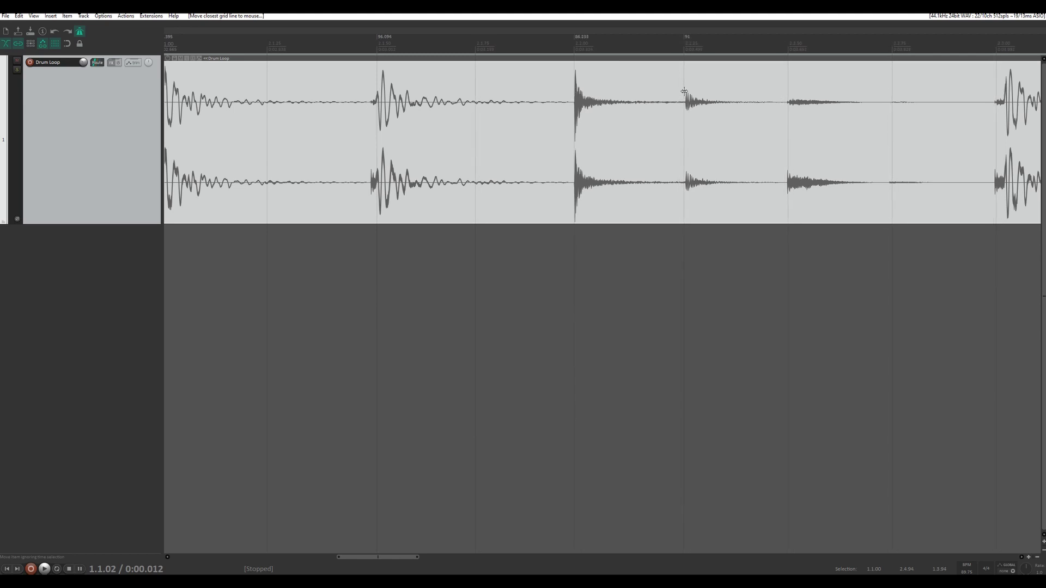
pyautogui.moveTo(789, 92); pyautogui.dragTo(788, 91)
# Step: Move grid lines onto the four hits from beat 3 to beat 4 of bar 2
pyautogui.hscroll(5, 887, 159)
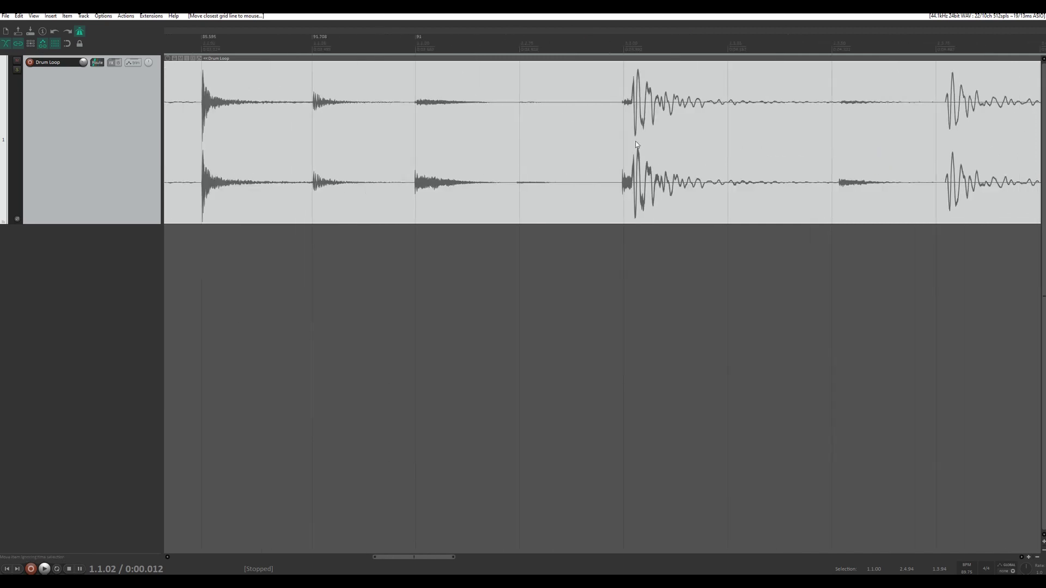
pyautogui.moveTo(628, 134); pyautogui.dragTo(632, 134)
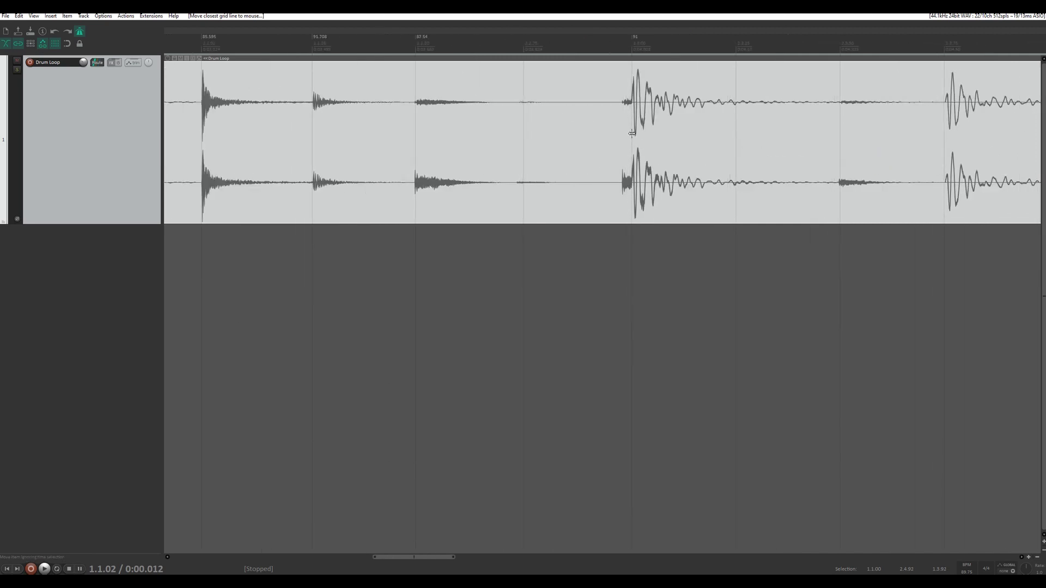
pyautogui.hscroll(3, 795, 152)
pyautogui.click(591, 140)
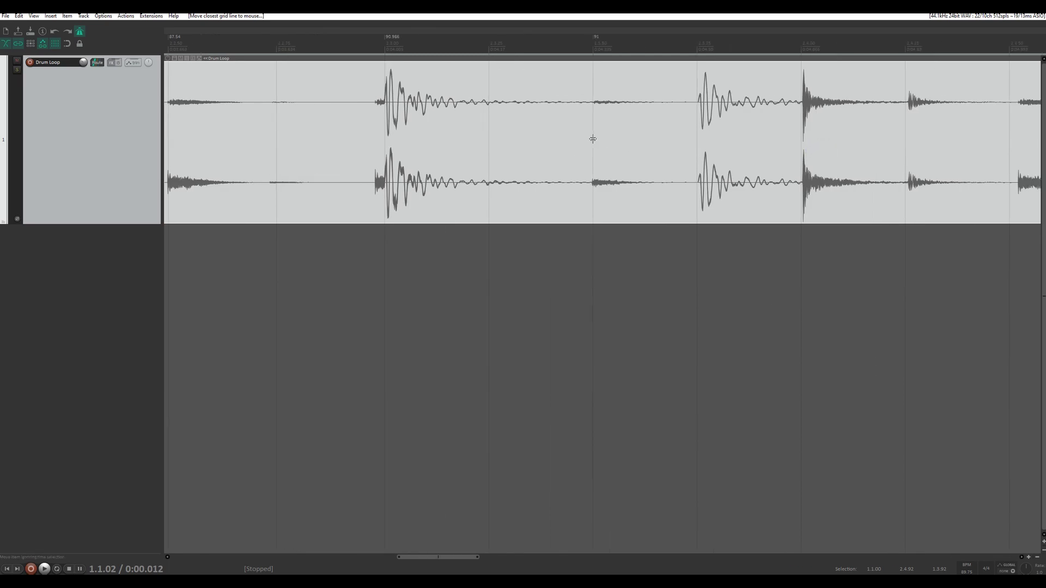
pyautogui.click(701, 130)
pyautogui.click(804, 126)
# Step: Align grid lines with the last three hits of bar 2 and move the bar 3 line to the drum loop's end
pyautogui.hscroll(5, 489, 151)
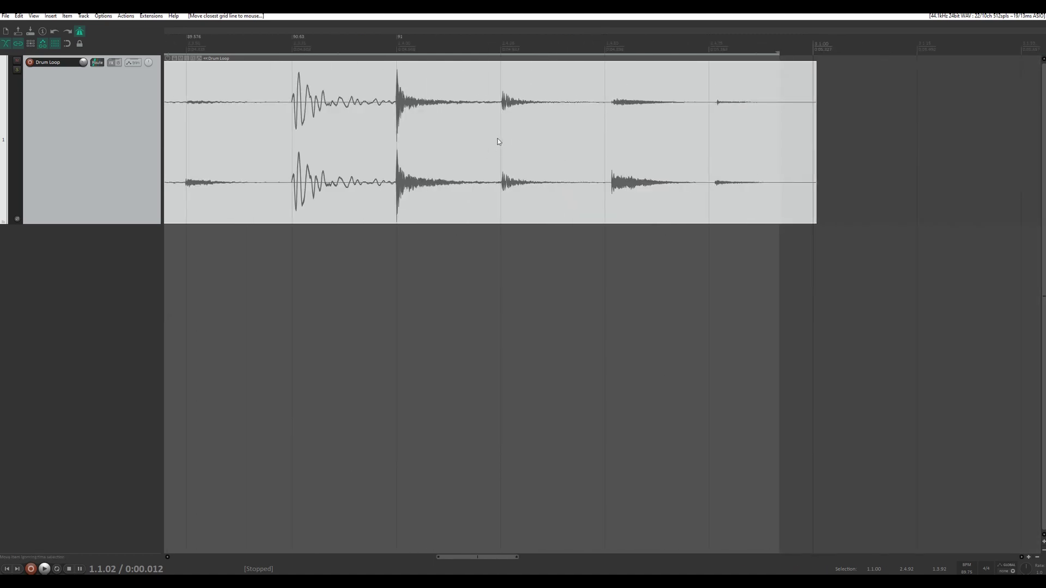
pyautogui.click(498, 139)
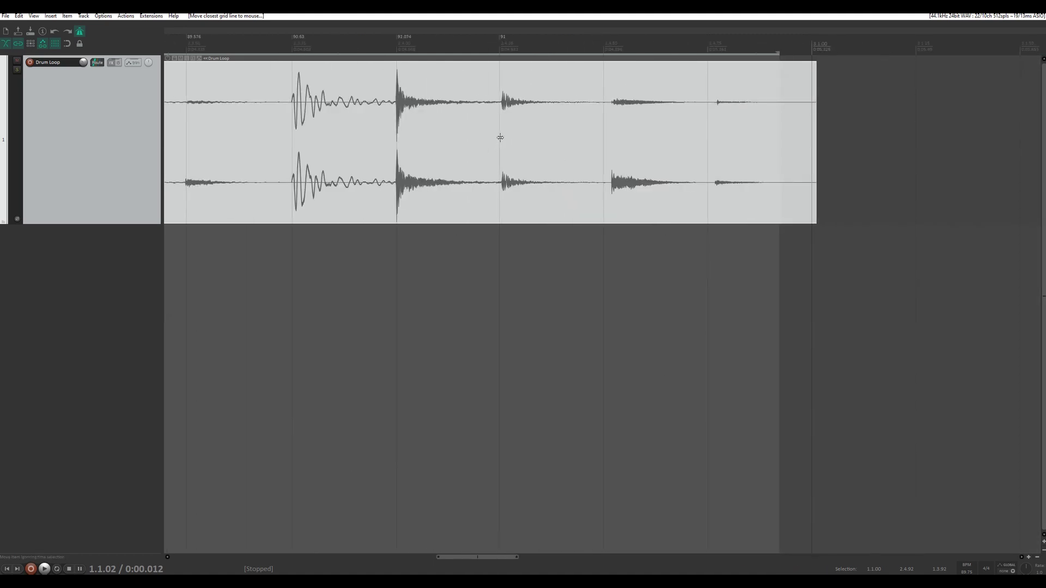
pyautogui.click(611, 137)
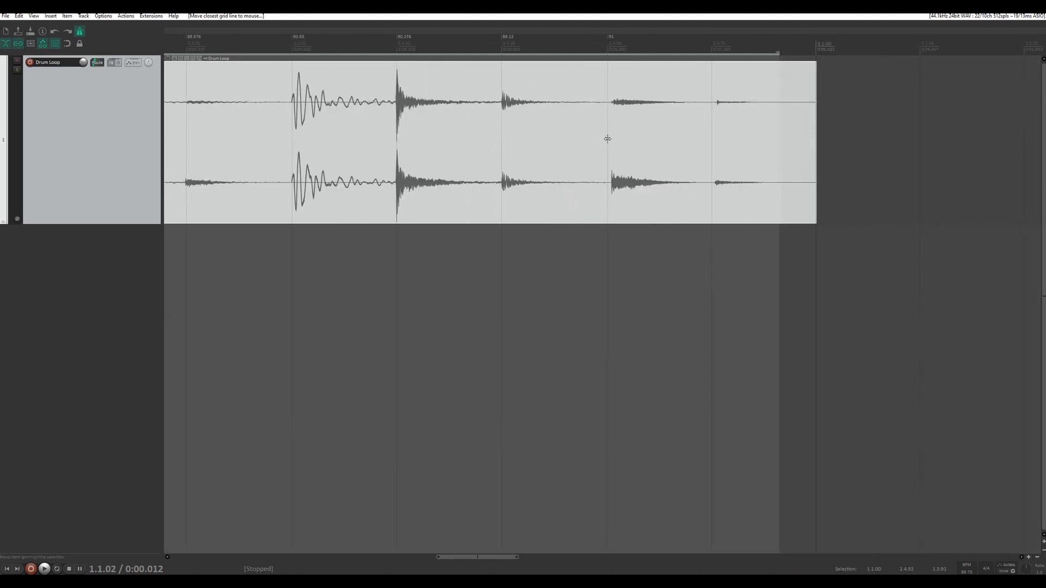
pyautogui.click(718, 132)
pyautogui.scroll(4, 545, 147)
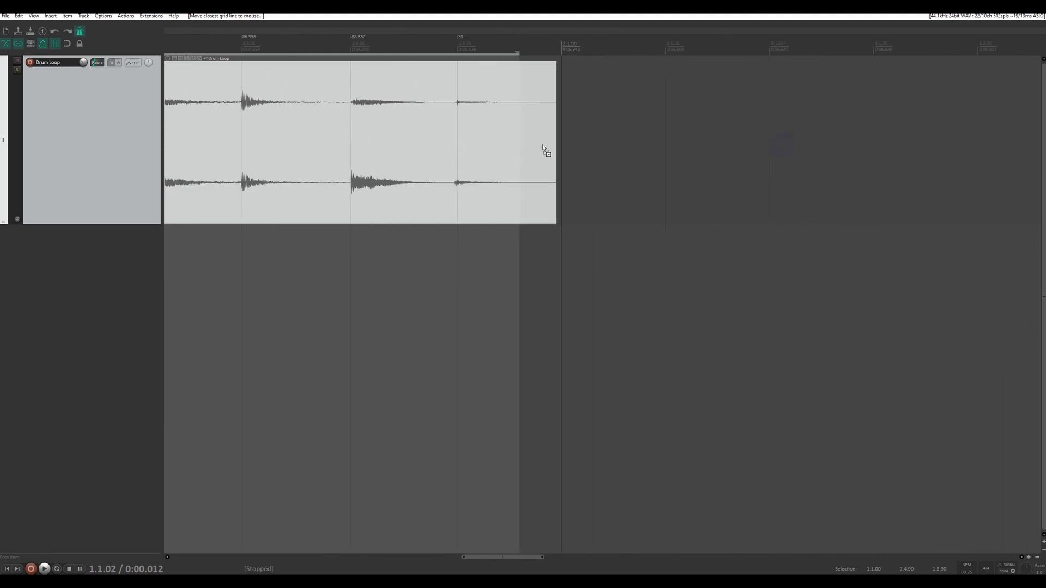
pyautogui.moveTo(583, 127); pyautogui.dragTo(514, 115)
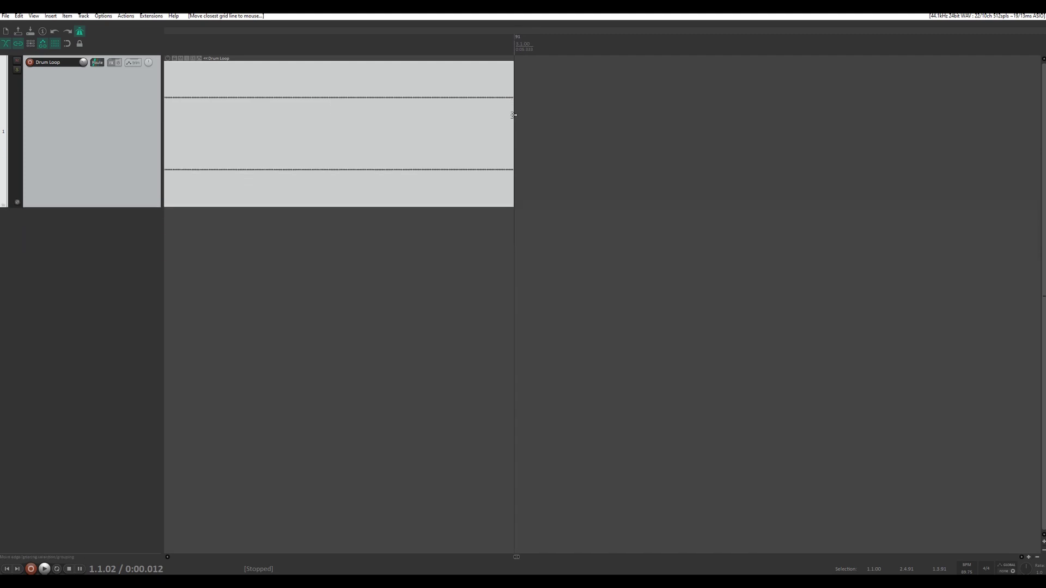
# Step: Enable snapping and extend the time selection to the end of the drum loop at bar 3
pyautogui.scroll(-5, 513, 115)
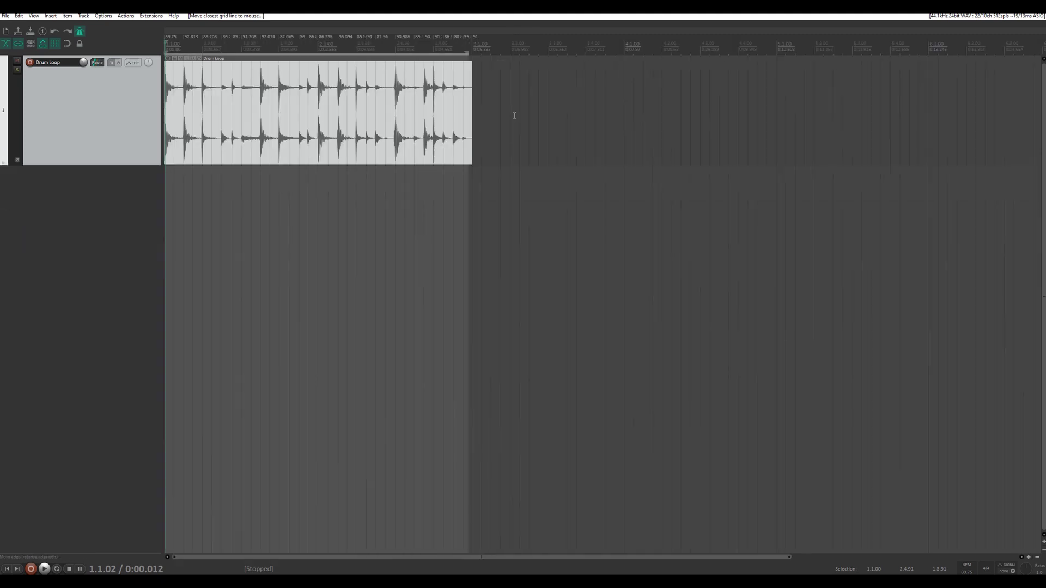
pyautogui.click(66, 47)
pyautogui.moveTo(472, 51)
pyautogui.mouseDown()
pyautogui.moveTo(267, 55)
pyautogui.moveTo(472, 51)
pyautogui.mouseUp()
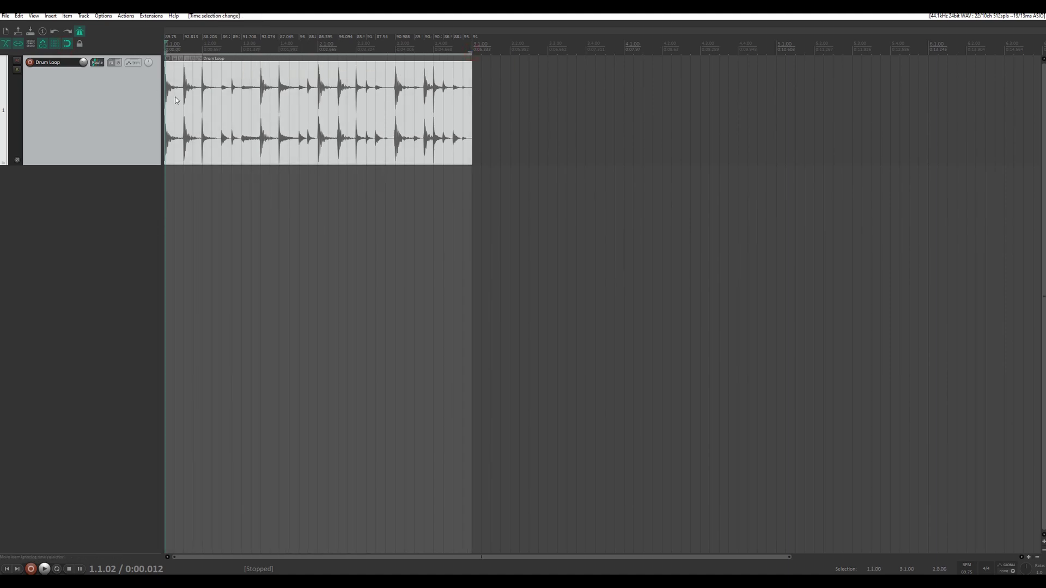
# Step: Play the drum loop against the adjusted tempo grid and stop playback
pyautogui.press('space')
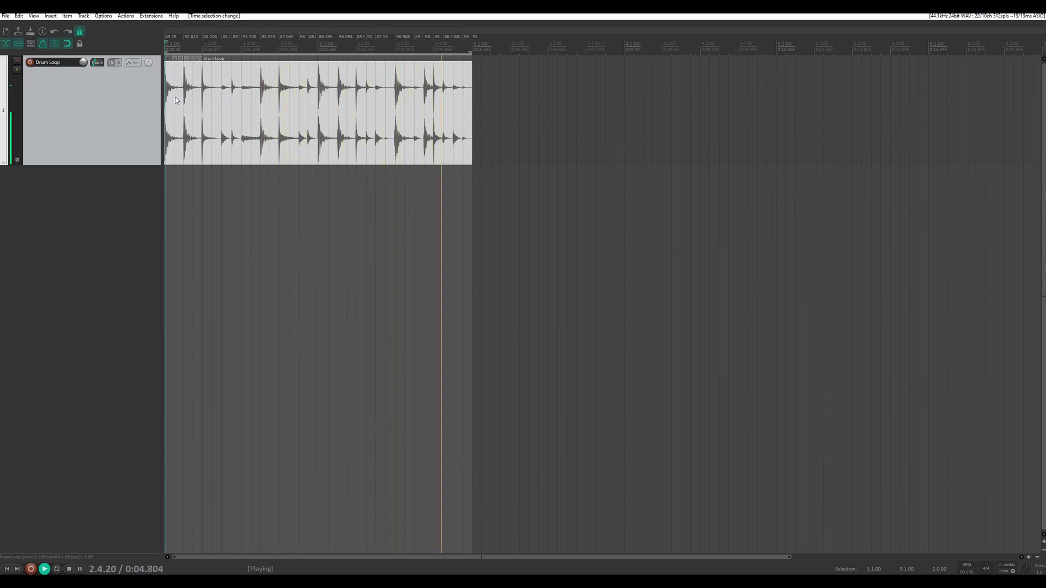
pyautogui.press('space')
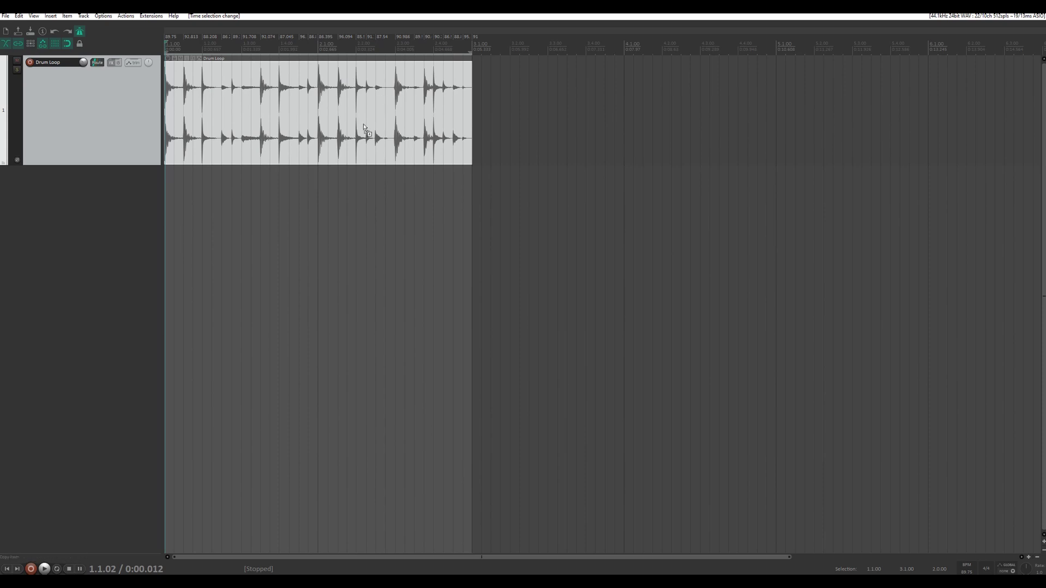
# Step: Undo all the grid line moves made along the drum loop
pyautogui.hotkey('ctrl', 'm')
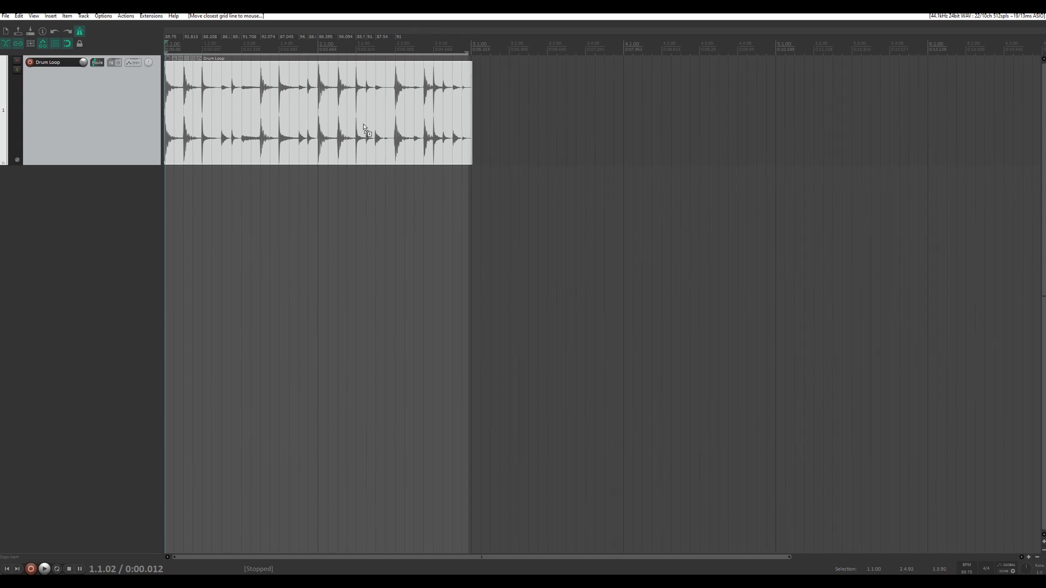
pyautogui.hotkey('ctrl', 'z')
pyautogui.hotkey('ctrl', 'z')
pyautogui.hotkey('ctrl', 'z')
pyautogui.hotkey('ctrl', 'z')
pyautogui.hotkey('ctrl', 'z')
pyautogui.hotkey('ctrl', 'z')
pyautogui.hotkey('ctrl', 'z')
pyautogui.hotkey('ctrl', 'z')
pyautogui.hotkey('ctrl', 'z')
pyautogui.hotkey('ctrl', 'z')
pyautogui.hotkey('ctrl', 'z')
pyautogui.hotkey('ctrl', 'z')
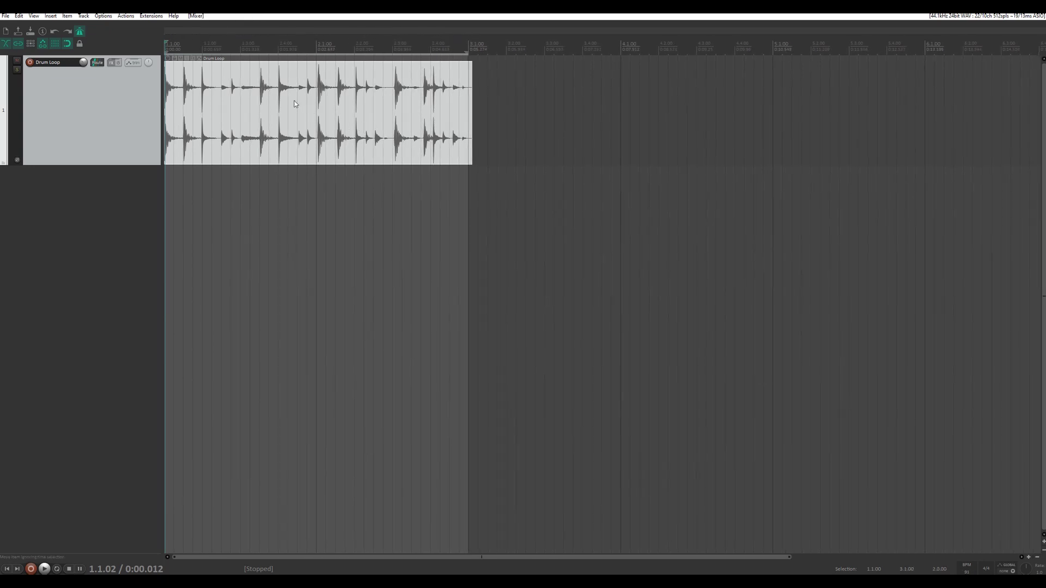
# Step: Add a project marker at the very start of the drum loop, at 1.1.00
pyautogui.scroll(2, 206, 101)
pyautogui.scroll(2, 246, 94)
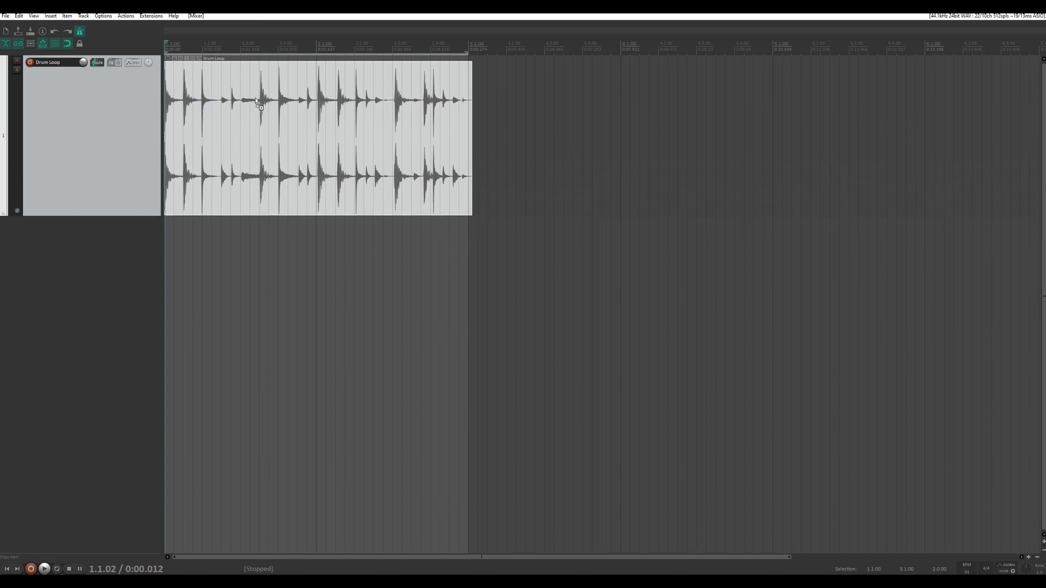
pyautogui.scroll(4, 246, 95)
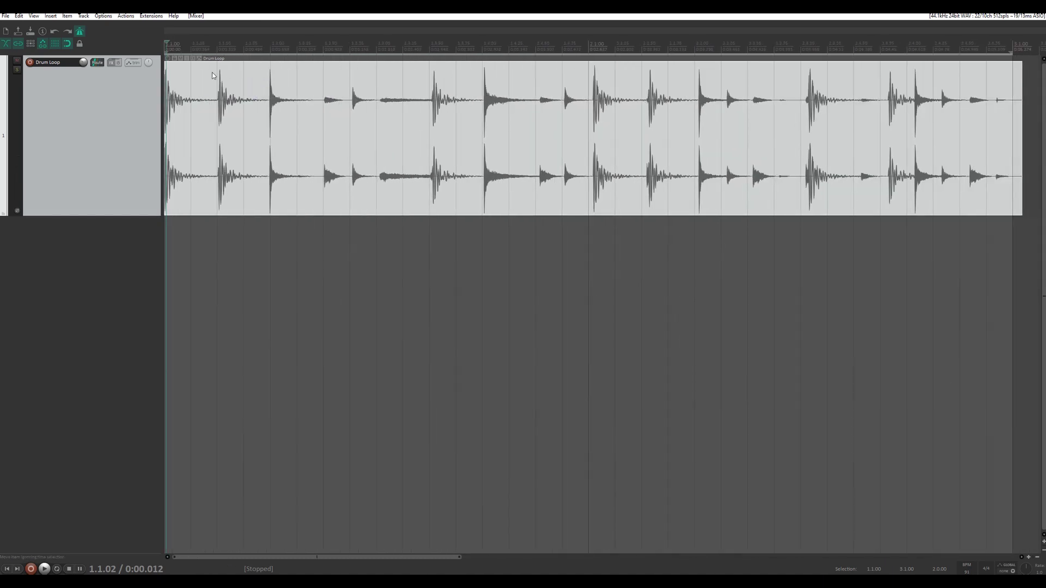
pyautogui.scroll(2, 201, 74)
pyautogui.press('Home')
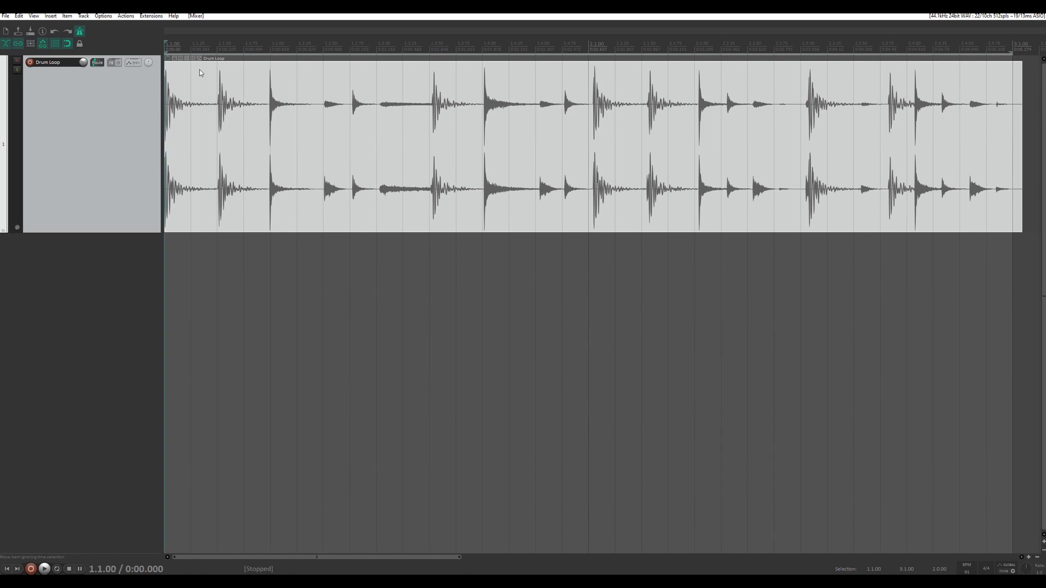
pyautogui.press('m')
# Step: Set the grid line spacing to 1/4 in the snap/grid settings
pyautogui.rightClick(56, 44)
pyautogui.doubleClick(212, 183)
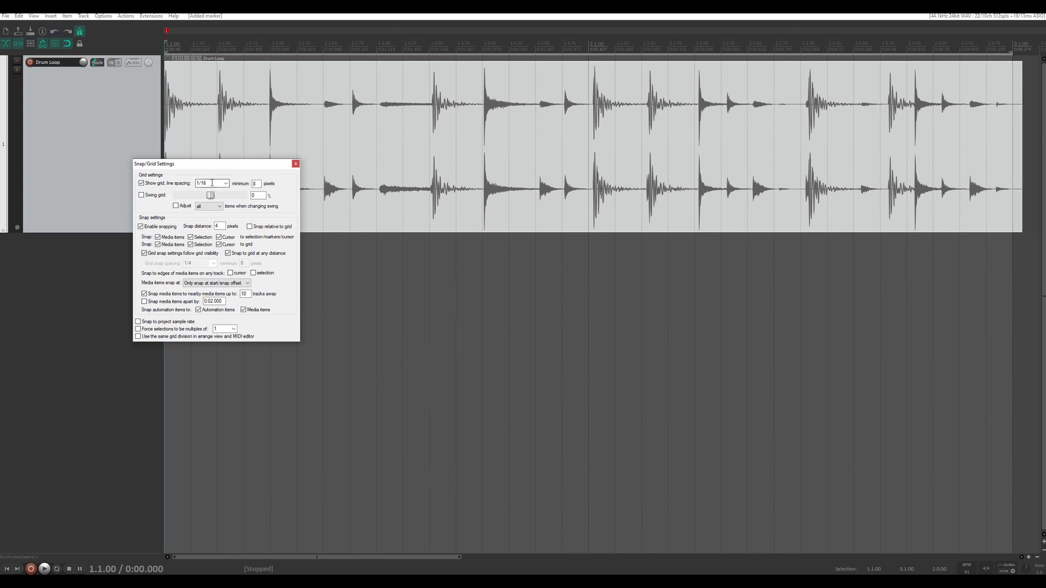
pyautogui.write('1/8T')
pyautogui.press('BackSpace')
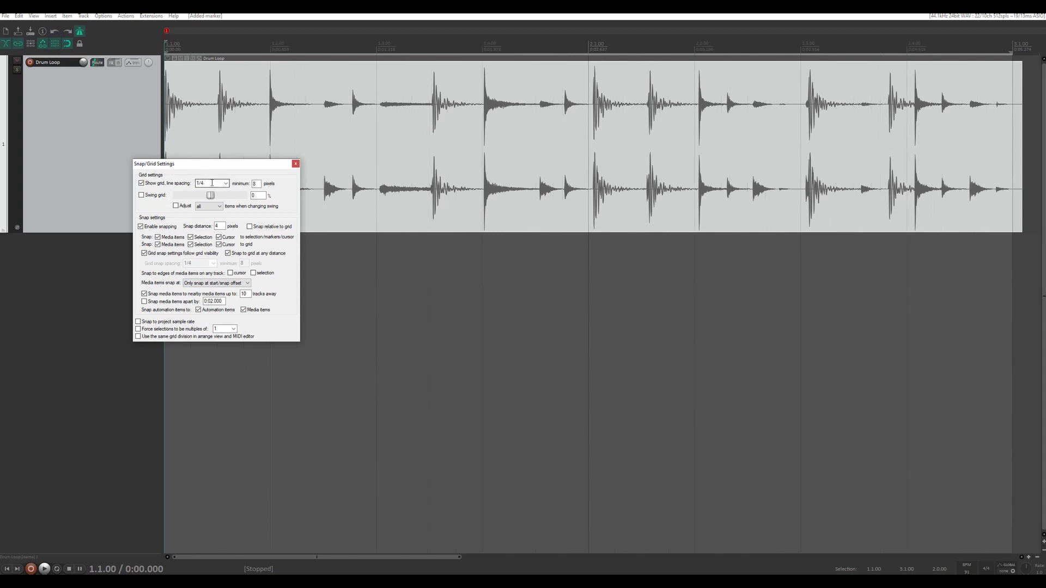
pyautogui.click(295, 164)
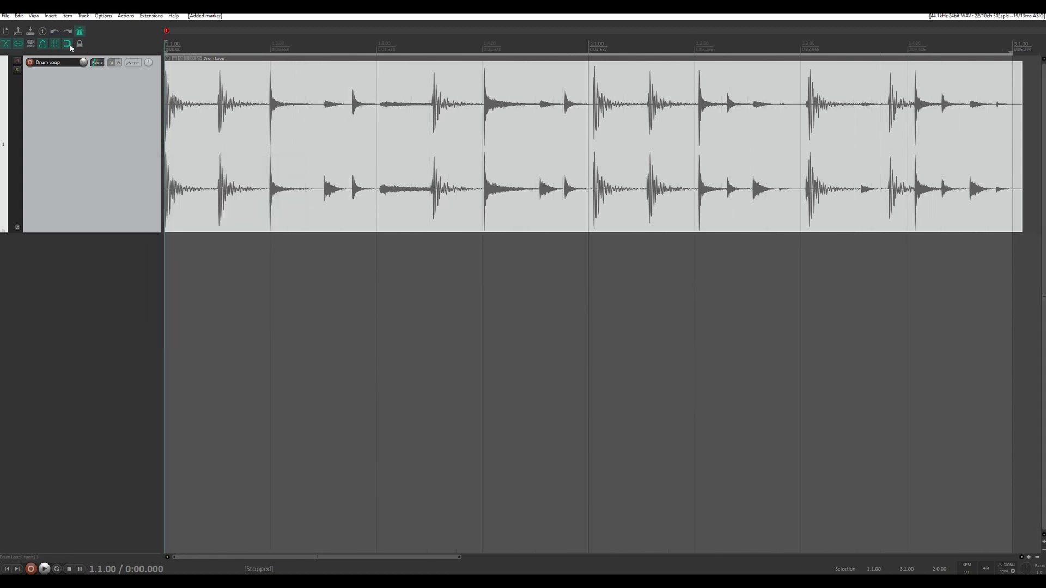
# Step: Disable snapping and add a project marker on the transient near beat 4 of bar 1
pyautogui.click(68, 46)
pyautogui.scroll(8, 482, 91)
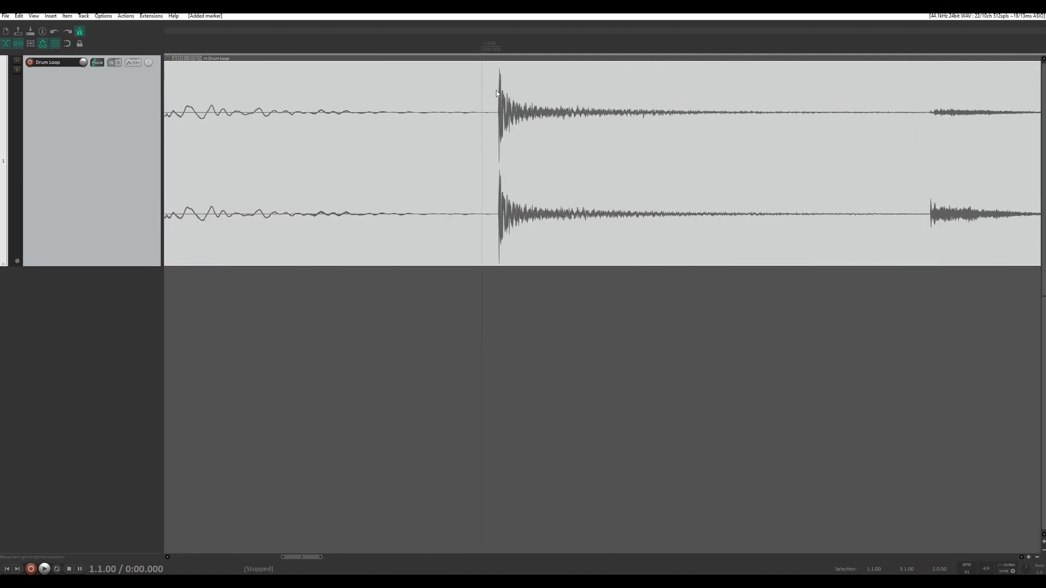
pyautogui.scroll(-6, 483, 76)
pyautogui.scroll(6, 483, 91)
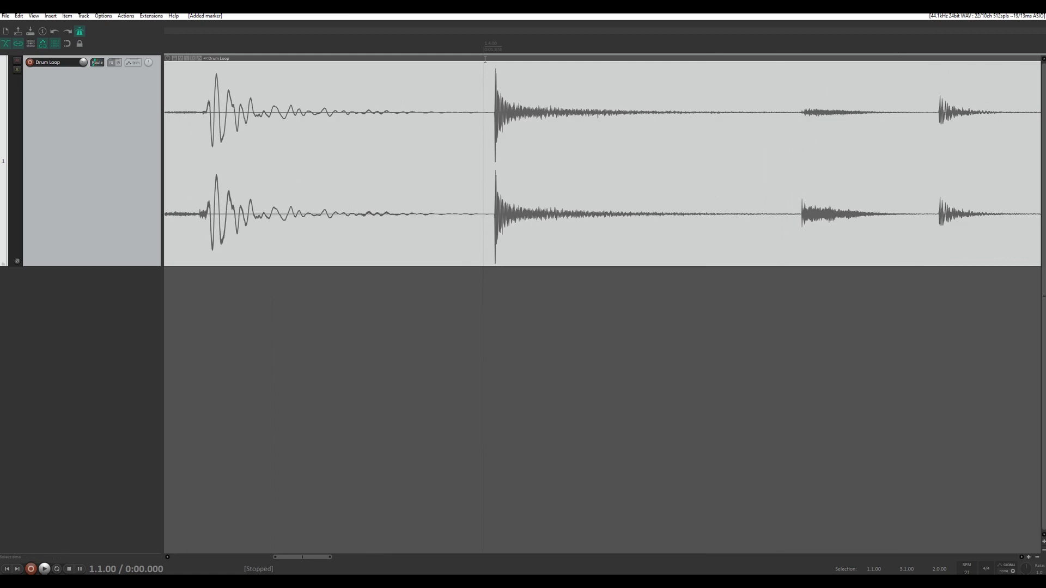
pyautogui.scroll(3, 485, 60)
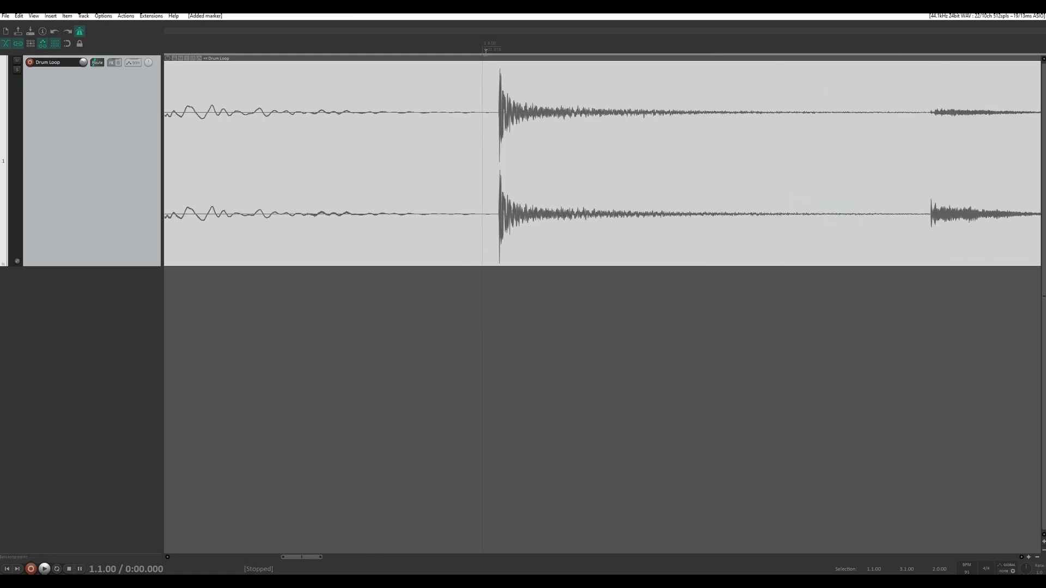
pyautogui.click(505, 105)
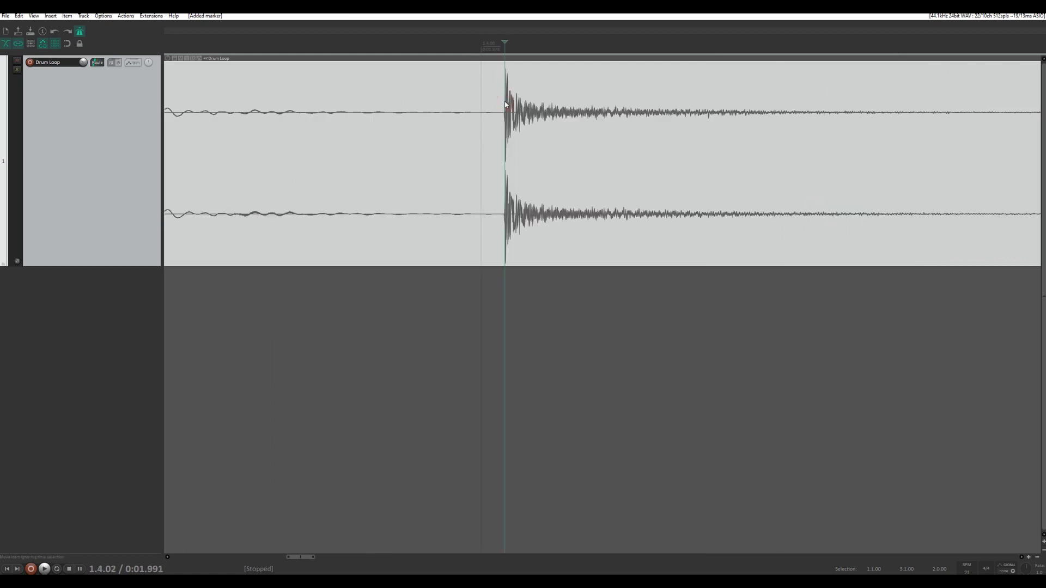
pyautogui.scroll(-5, 561, 106)
pyautogui.scroll(4, 608, 108)
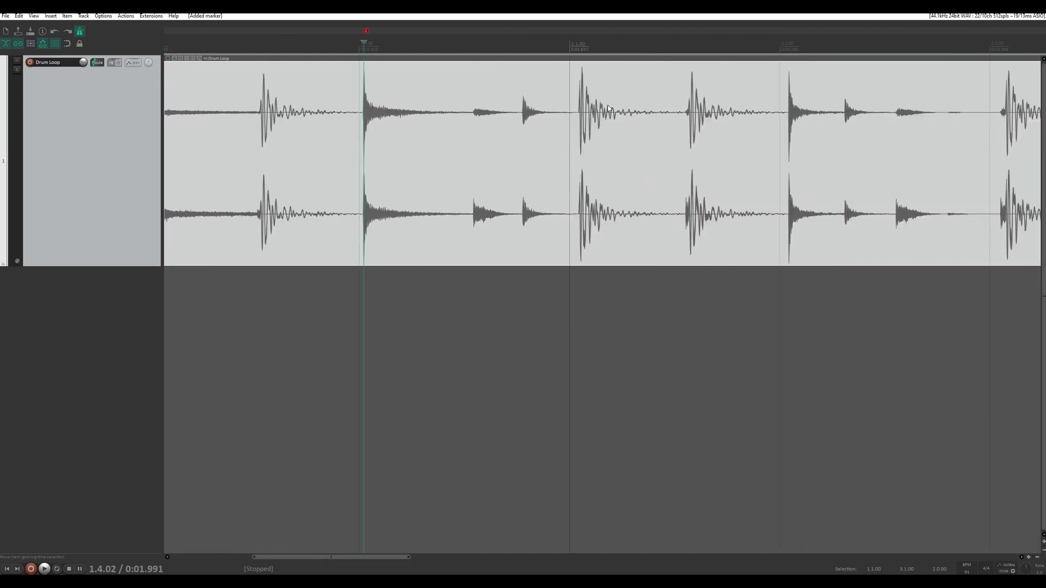
# Step: Add project markers at the drum hits on beats 2 and 3 of bar 1
pyautogui.scroll(-4, 609, 108)
pyautogui.scroll(2, 221, 107)
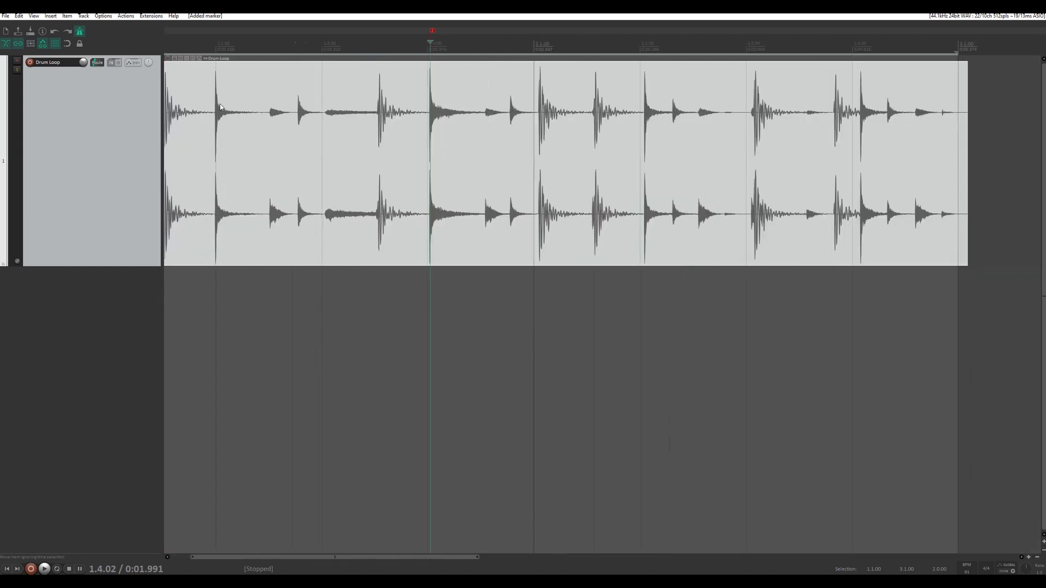
pyautogui.scroll(6, 220, 106)
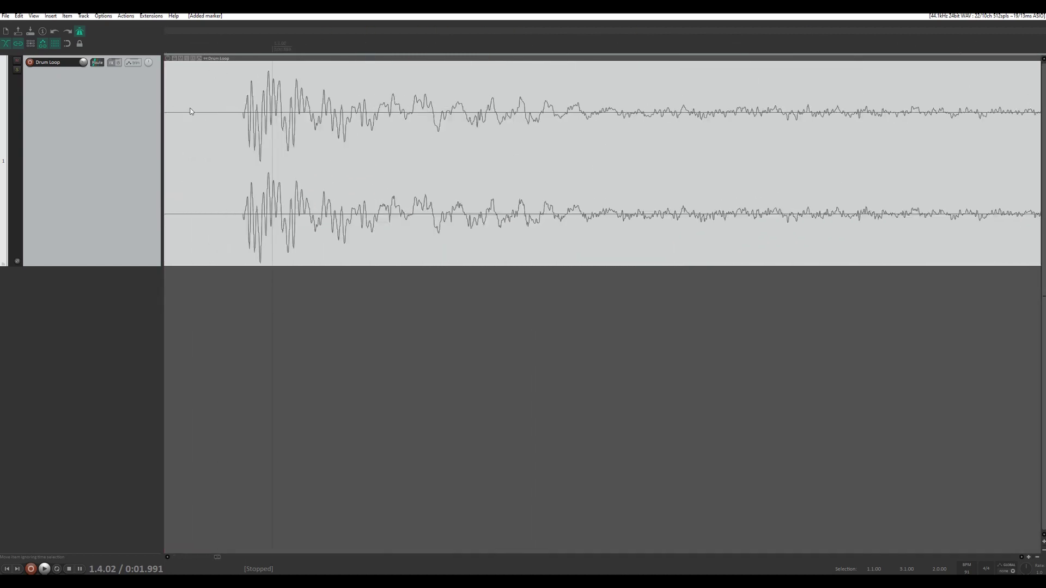
pyautogui.scroll(1, 223, 113)
pyautogui.scroll(-6, 253, 115)
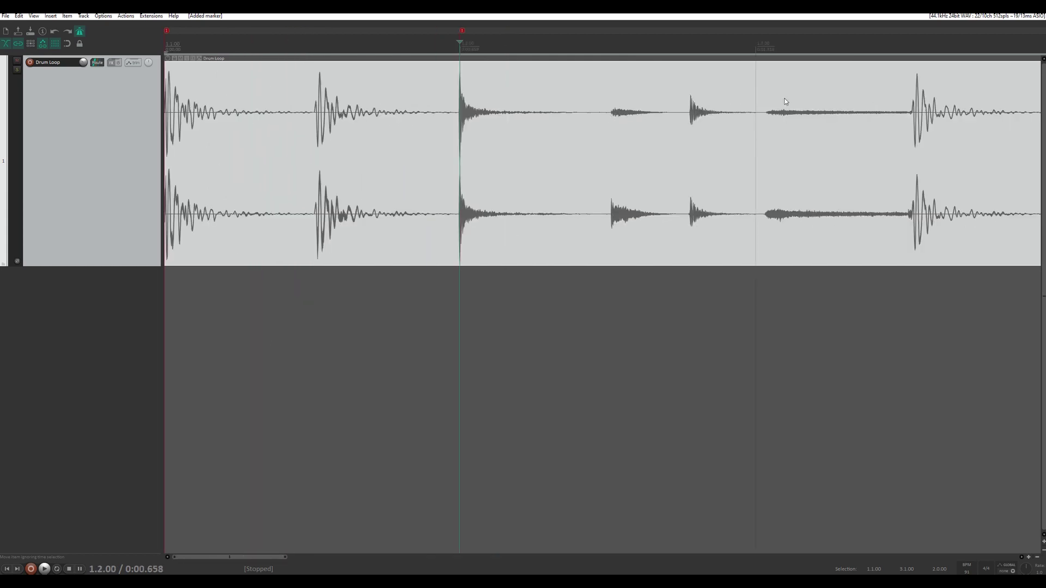
pyautogui.scroll(3, 784, 102)
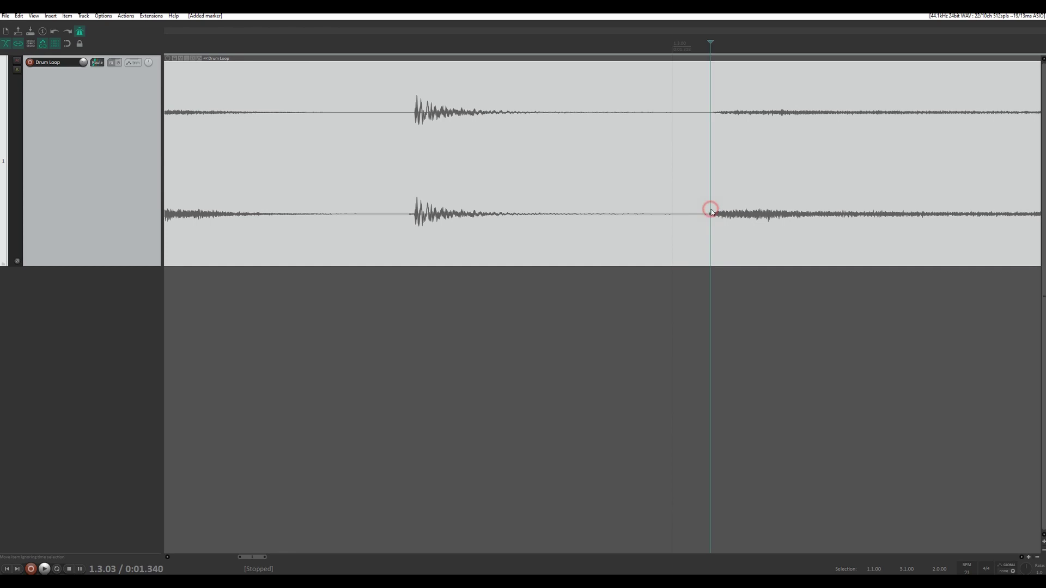
pyautogui.scroll(-6, 717, 204)
# Step: Add project markers at the transients of the bar 2 downbeat and beat 2 of bar 2
pyautogui.scroll(6, 384, 109)
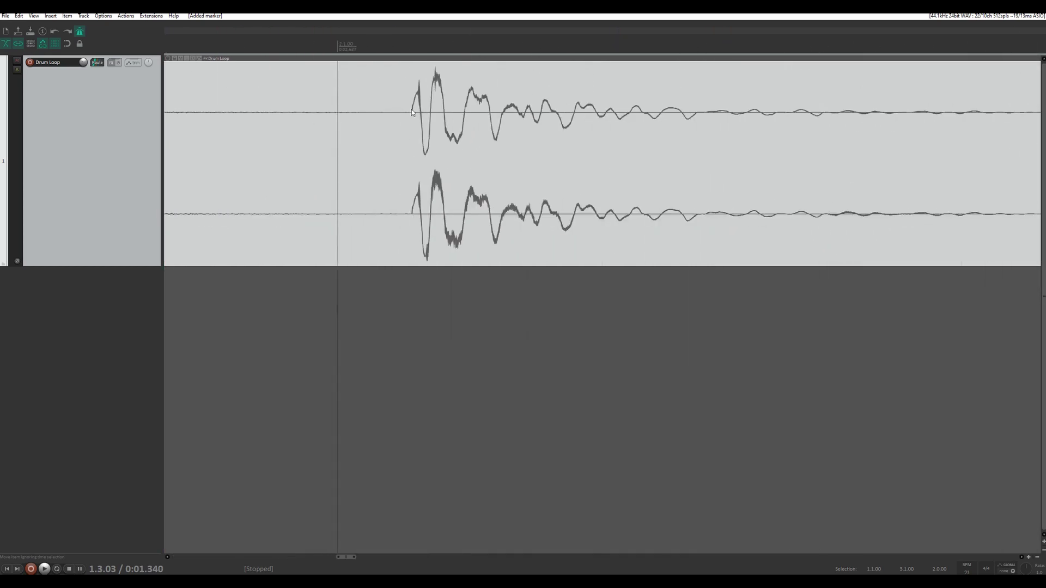
pyautogui.click(411, 109)
pyautogui.press('m')
pyautogui.scroll(-4, 538, 125)
pyautogui.scroll(-1, 790, 126)
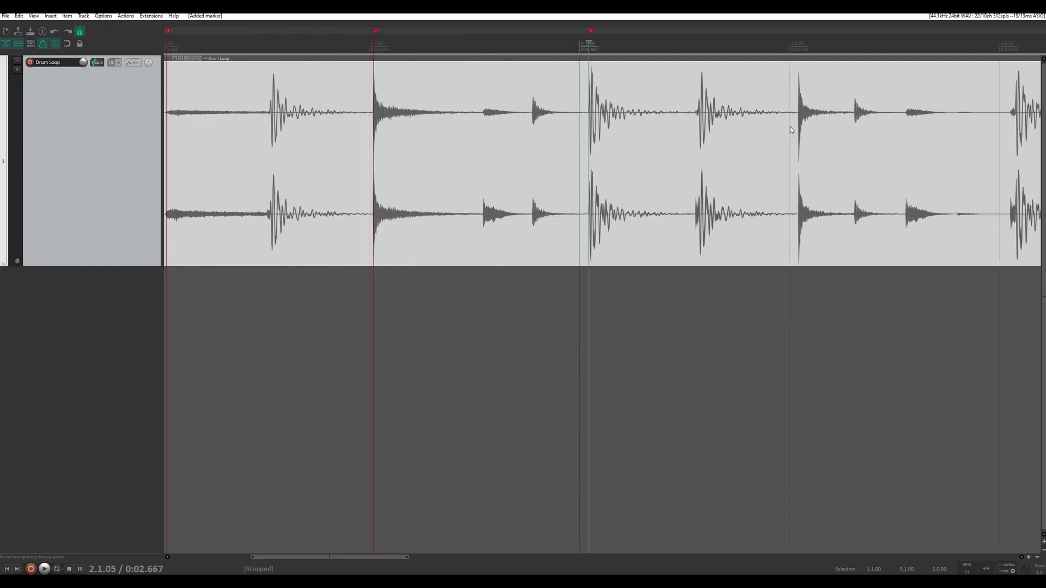
pyautogui.scroll(6, 789, 127)
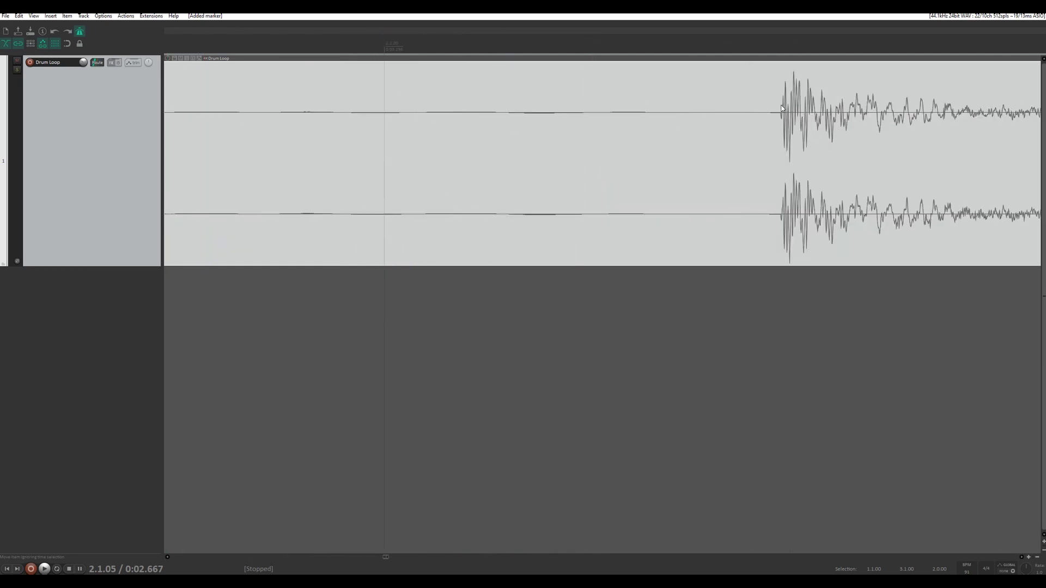
pyautogui.click(783, 107)
pyautogui.press('m')
pyautogui.scroll(-5, 779, 107)
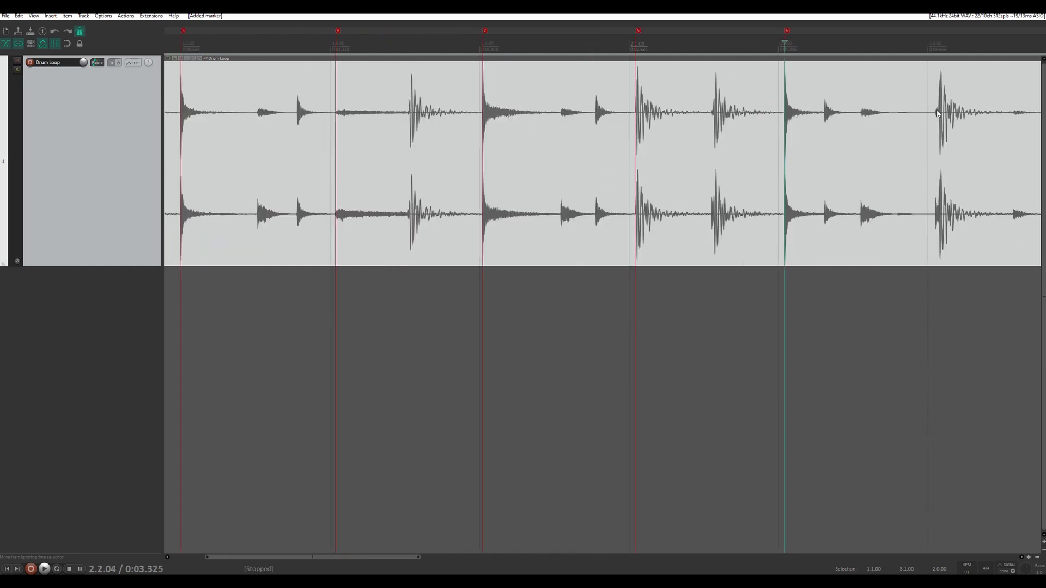
# Step: Add project markers at the transients near beats 3 and 4 of bar 2
pyautogui.scroll(8, 938, 112)
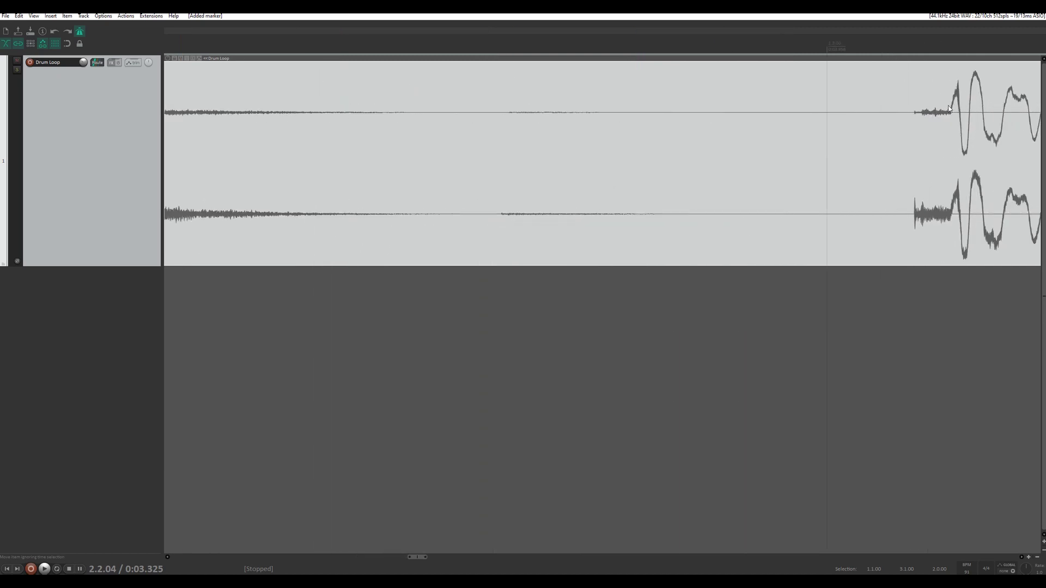
pyautogui.click(949, 108)
pyautogui.press('m')
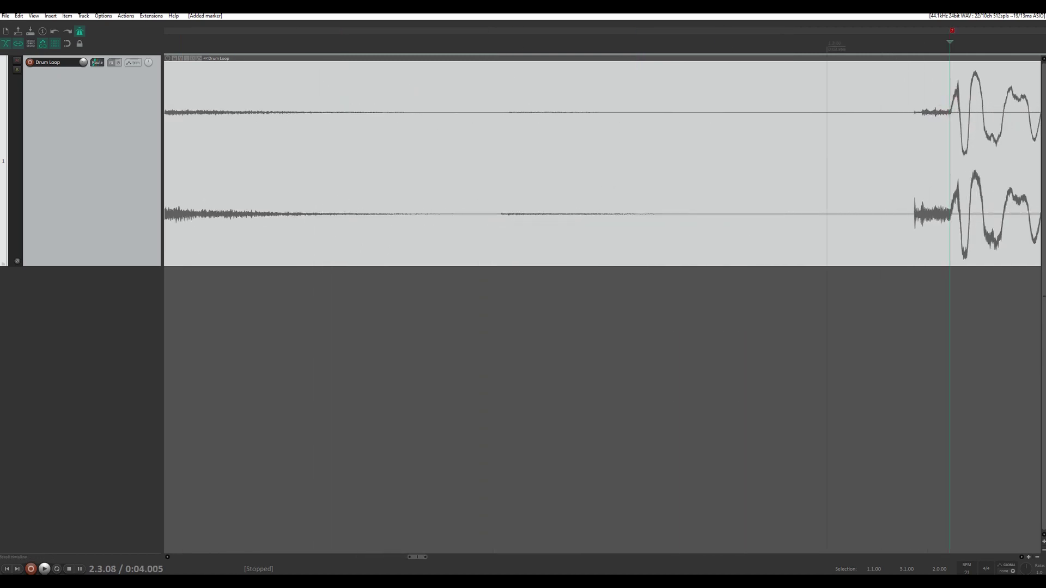
pyautogui.scroll(-8, 972, 118)
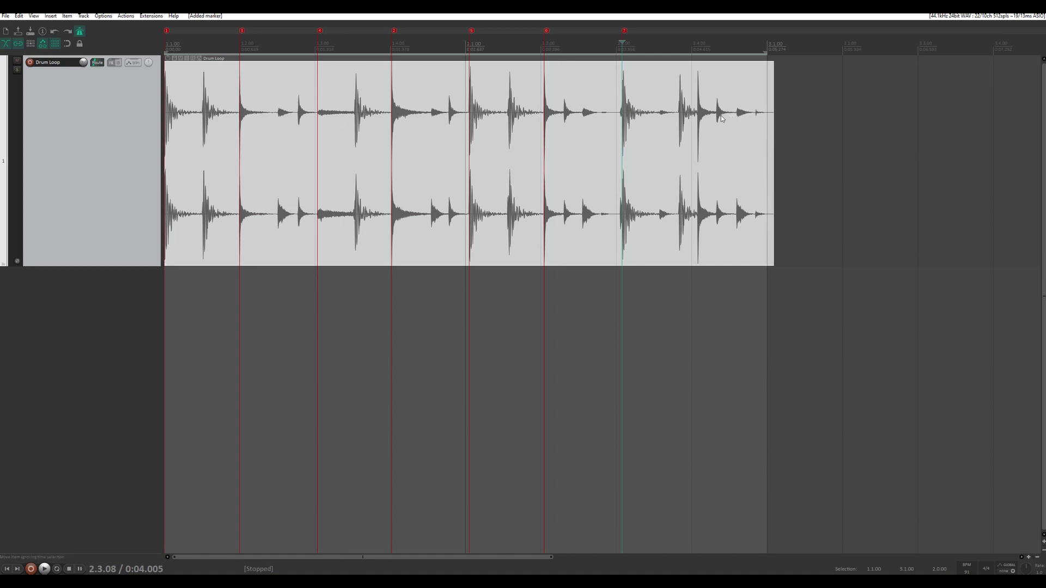
pyautogui.scroll(8, 721, 115)
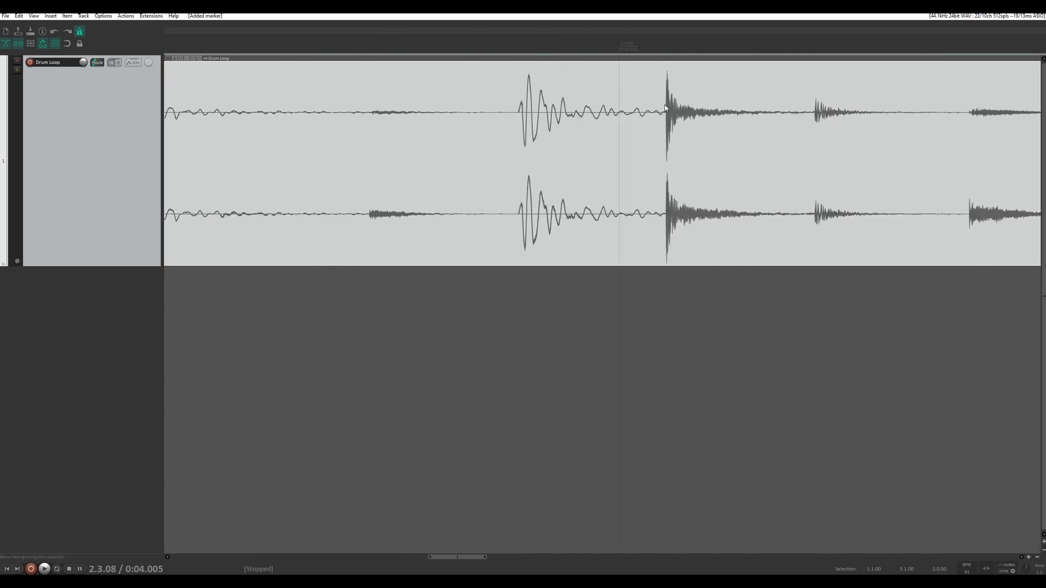
pyautogui.click(665, 108)
pyautogui.press('m')
pyautogui.scroll(-8, 738, 100)
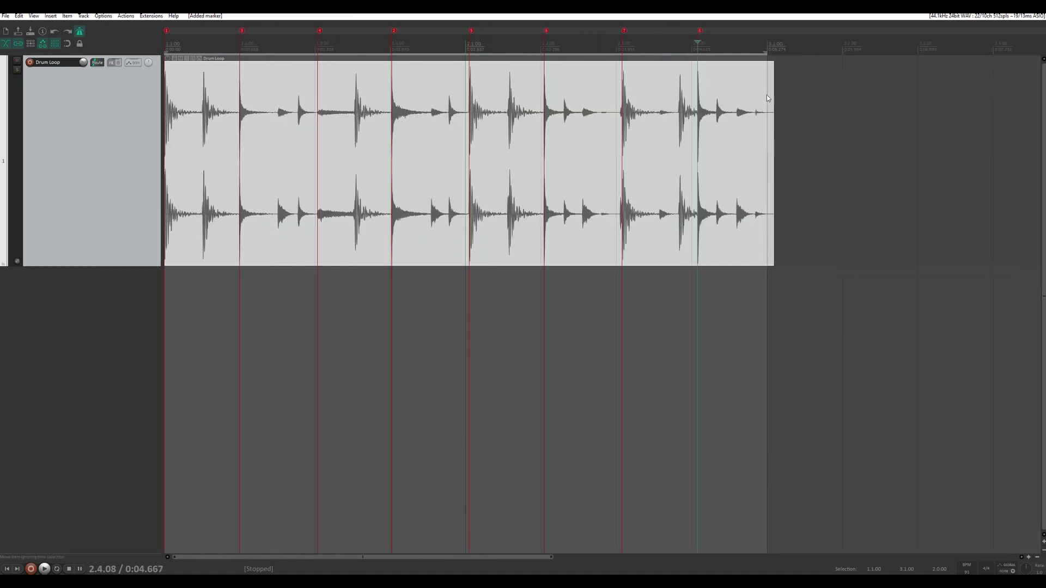
# Step: Add a project marker exactly at the end of the drum loop item
pyautogui.scroll(8, 777, 93)
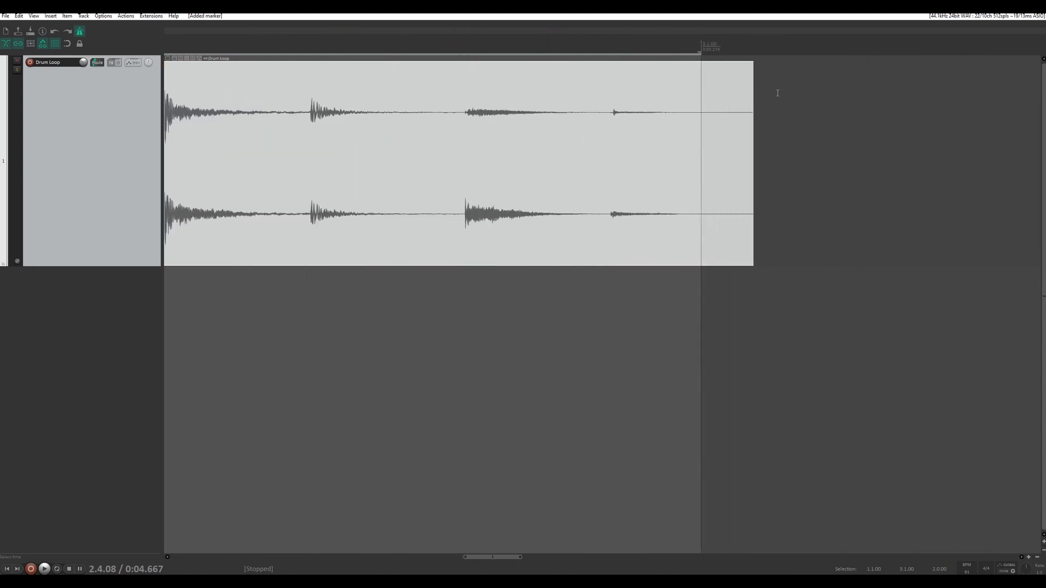
pyautogui.click(731, 49)
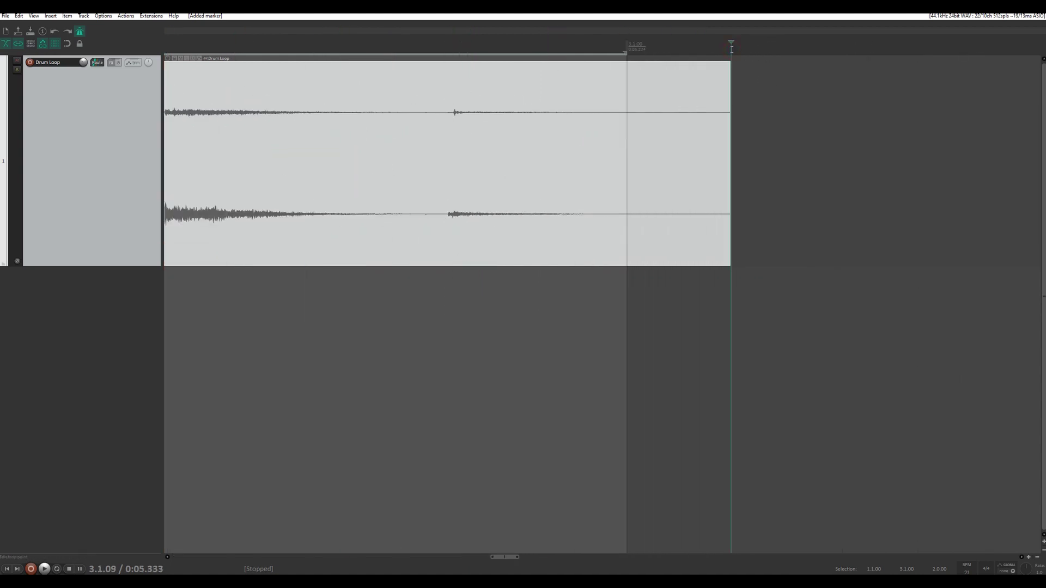
pyautogui.scroll(4, 731, 50)
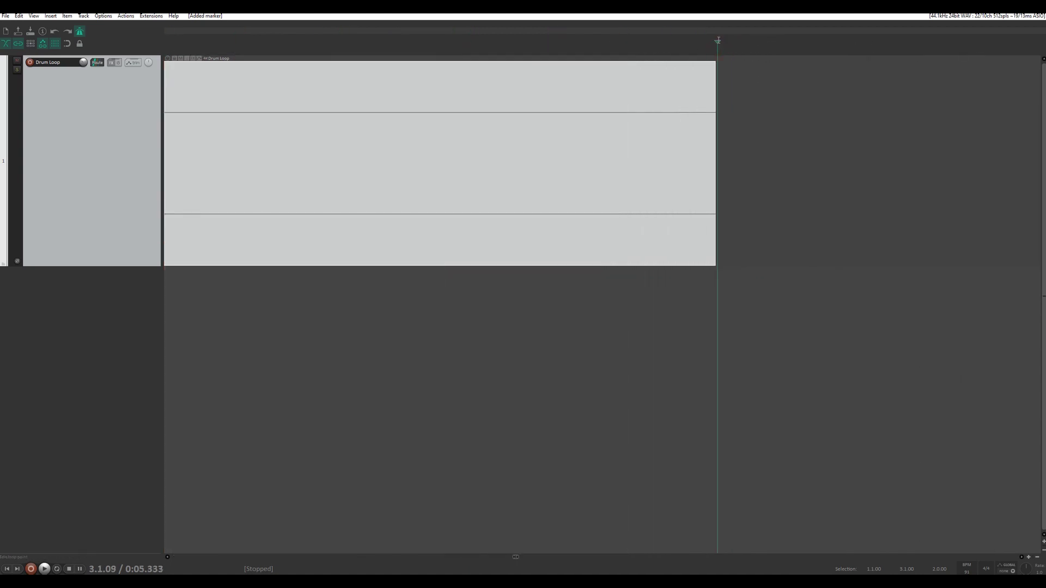
pyautogui.click(715, 47)
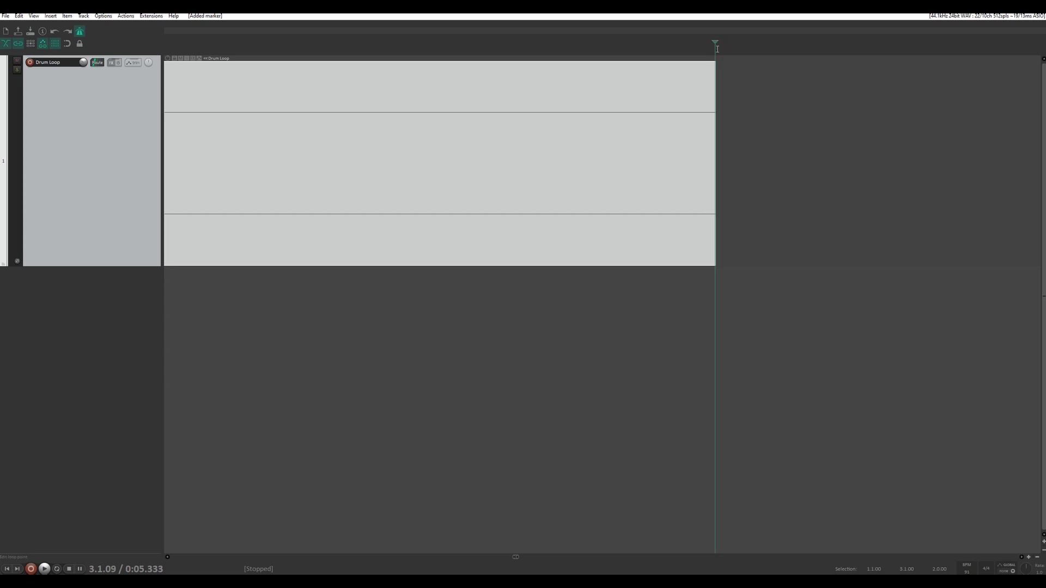
pyautogui.click(717, 48)
pyautogui.scroll(-5, 648, 88)
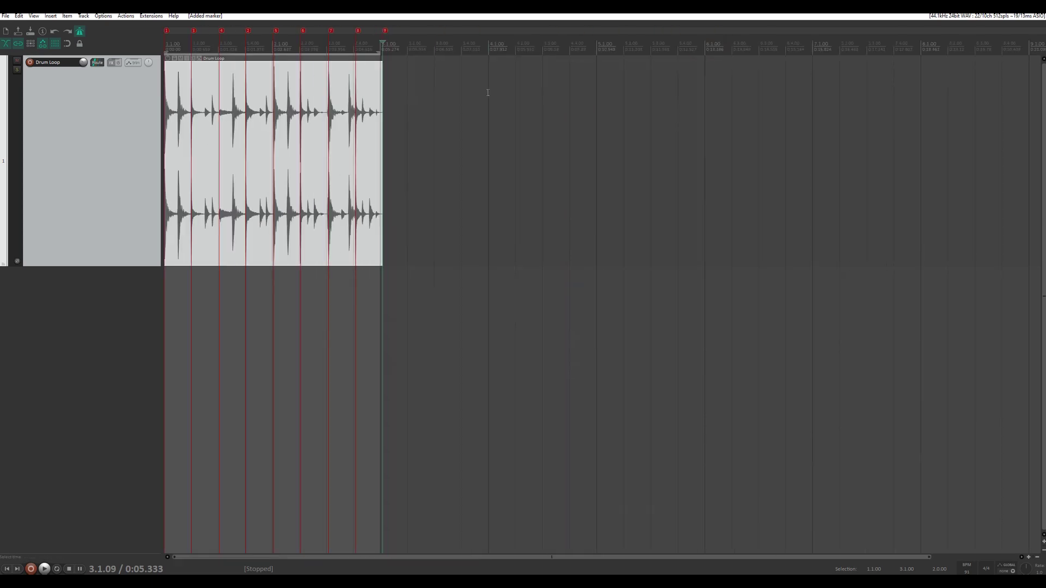
# Step: Find the SWS/BR action "Convert project markers to tempo markers" by filtering for "convert mar", and run it to open its settings
pyautogui.click(126, 15)
pyautogui.click(134, 25)
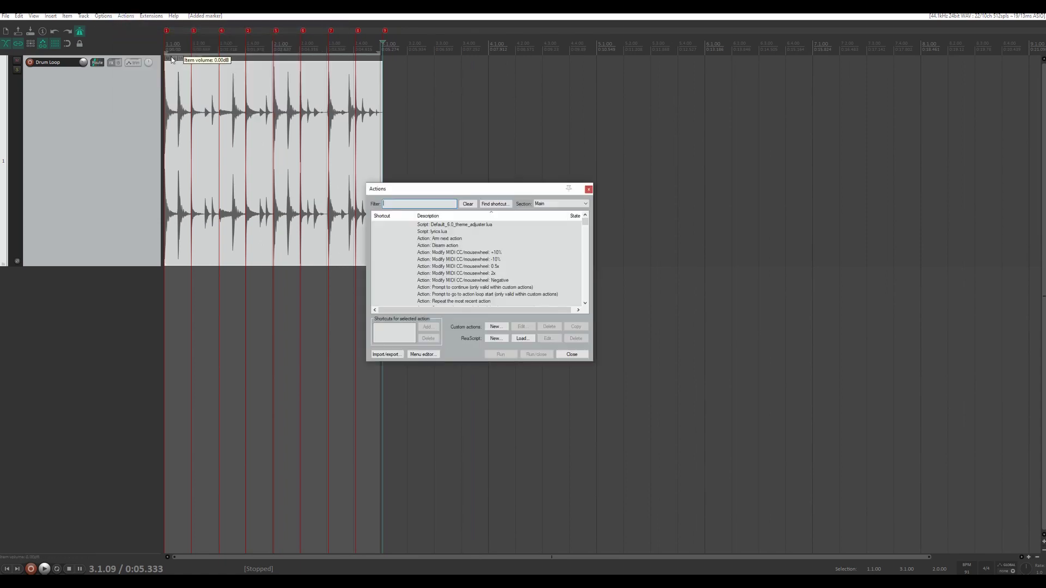
pyautogui.write('convert ')
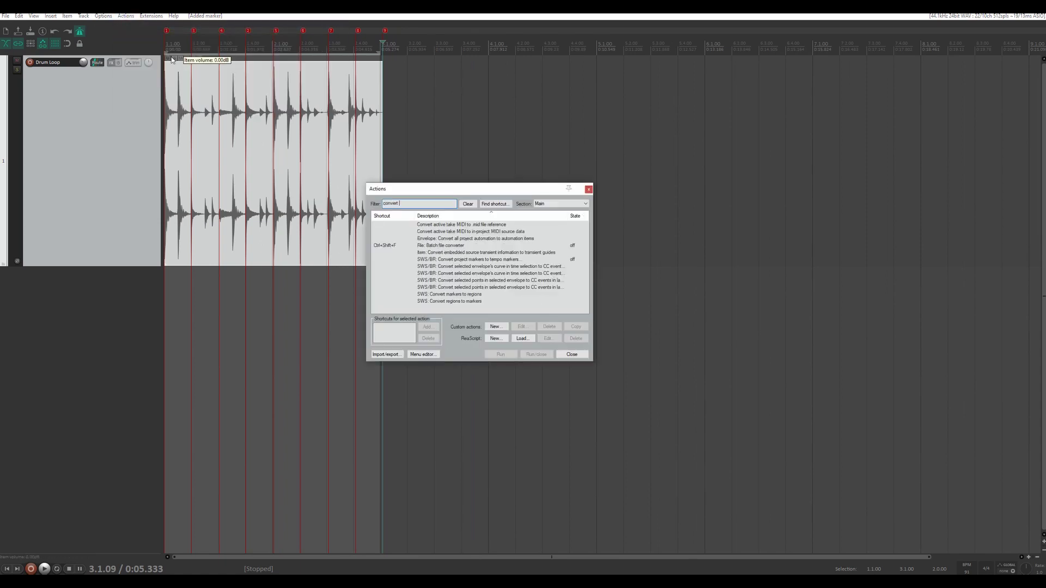
pyautogui.write('mar')
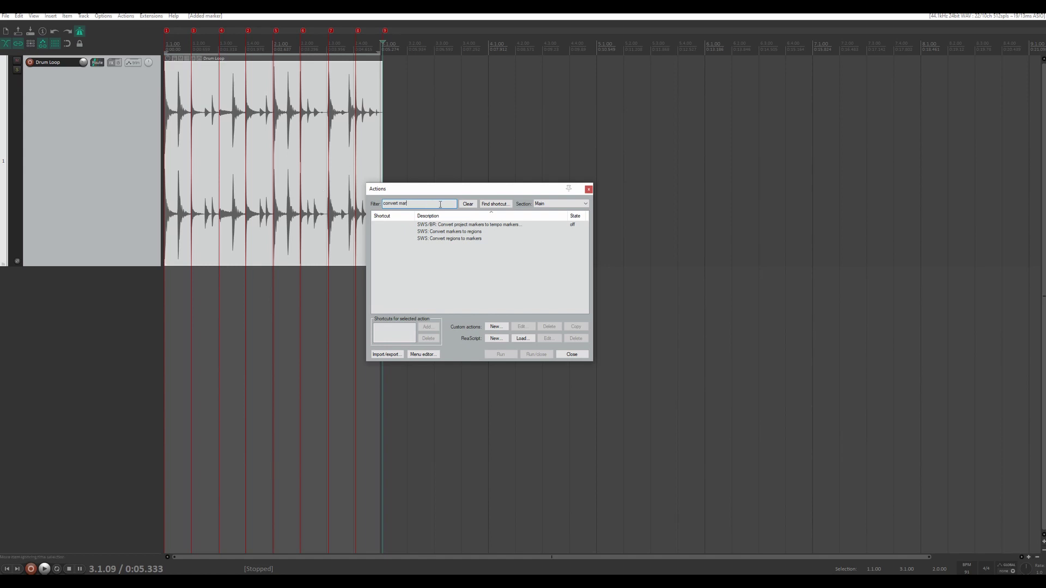
pyautogui.click(466, 225)
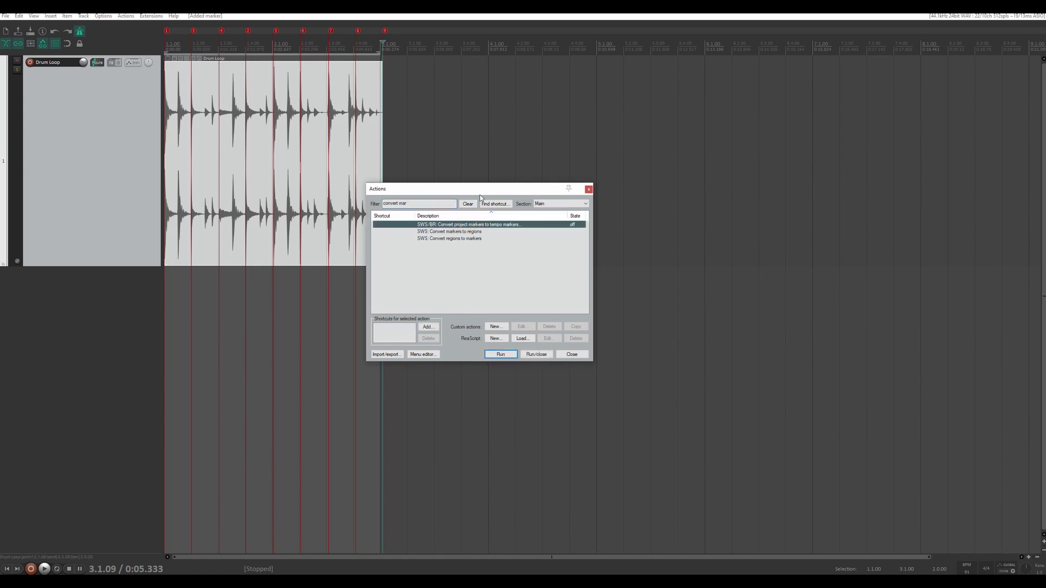
pyautogui.moveTo(480, 195); pyautogui.dragTo(756, 147)
pyautogui.click(777, 306)
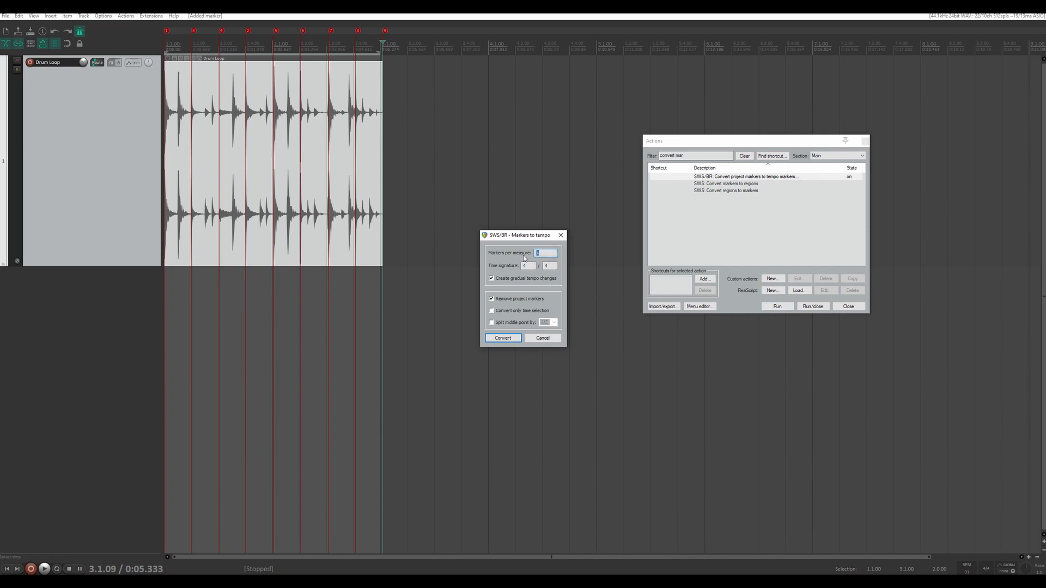
# Step: Convert the project markers to tempo markers with 4 markers per measure, removing the project markers, and reselect the time range spanning the drum loop
pyautogui.write('4')
pyautogui.click(491, 298)
pyautogui.click(491, 298)
pyautogui.click(498, 339)
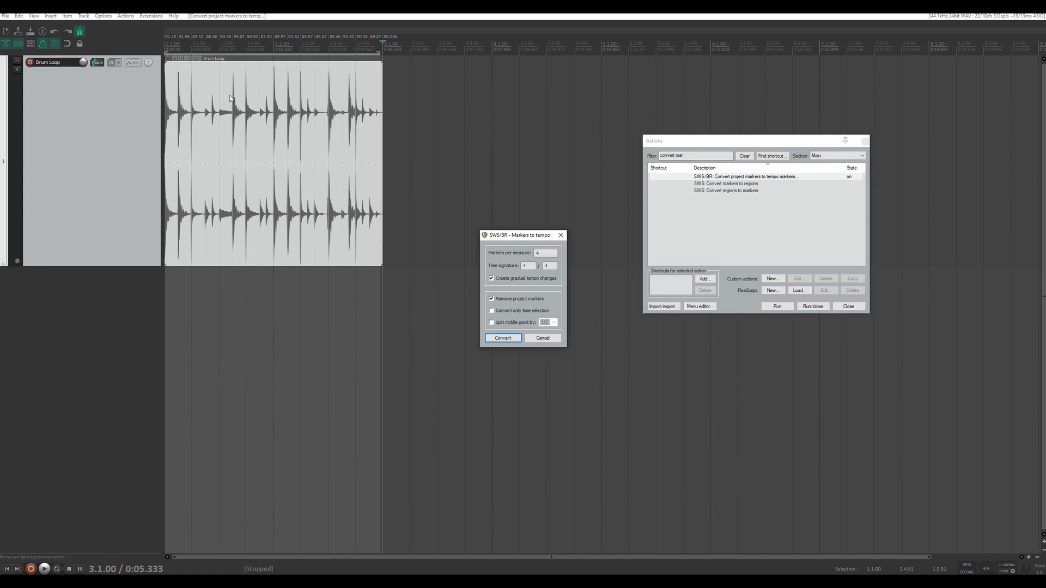
pyautogui.moveTo(381, 46); pyautogui.dragTo(166, 45)
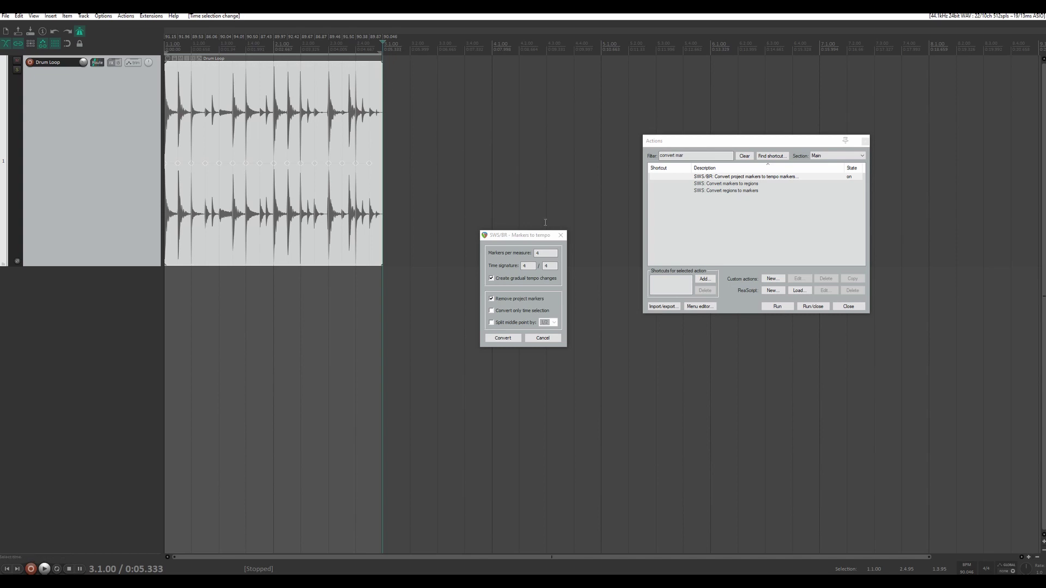
pyautogui.click(561, 235)
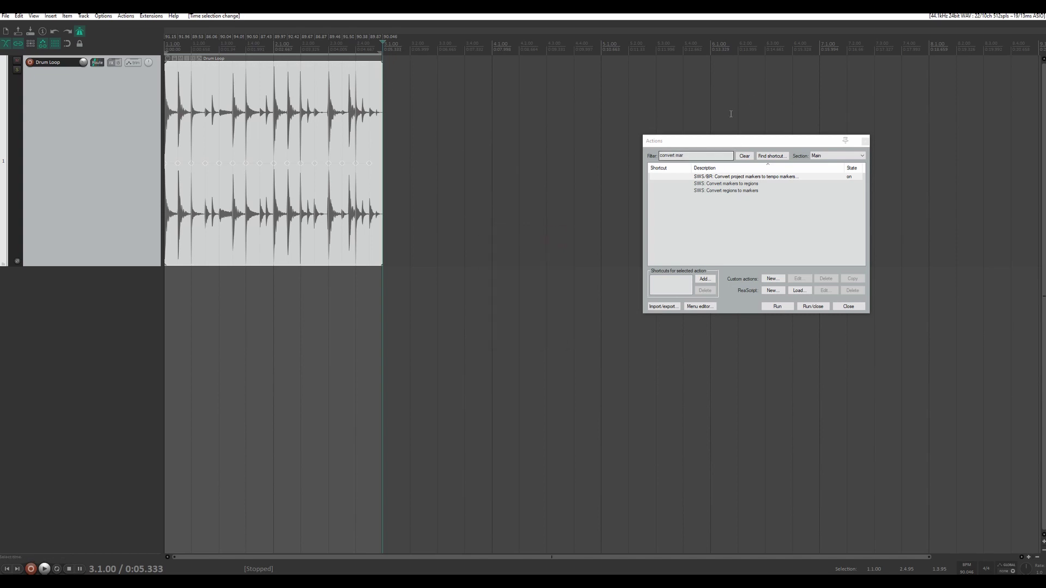